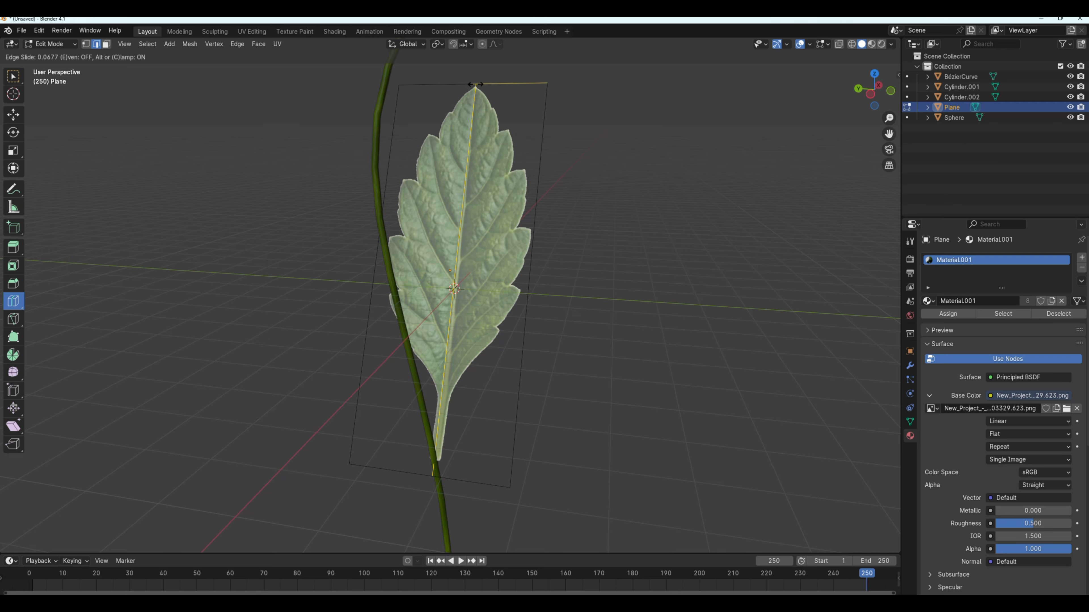
Place the lengthwise loop cut along the leaf's midrib and divide the leaf plane with evenly spaced crosswise loop cuts.
{"action": "mouse_move", "coordinate": [475, 85]}
{"action": "left_mouse_down"}
{"action": "mouse_move", "coordinate": [450, 83]}
{"action": "mouse_move", "coordinate": [474, 82]}
{"action": "left_mouse_up"}
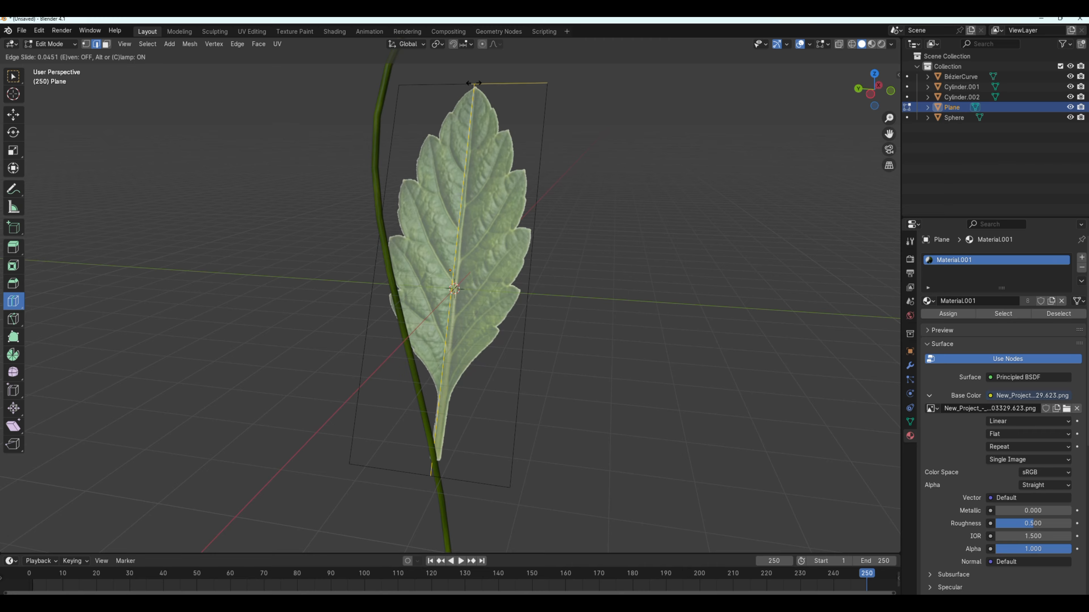
{"action": "left_click_drag", "start_coordinate": [473, 83], "coordinate": [476, 82]}
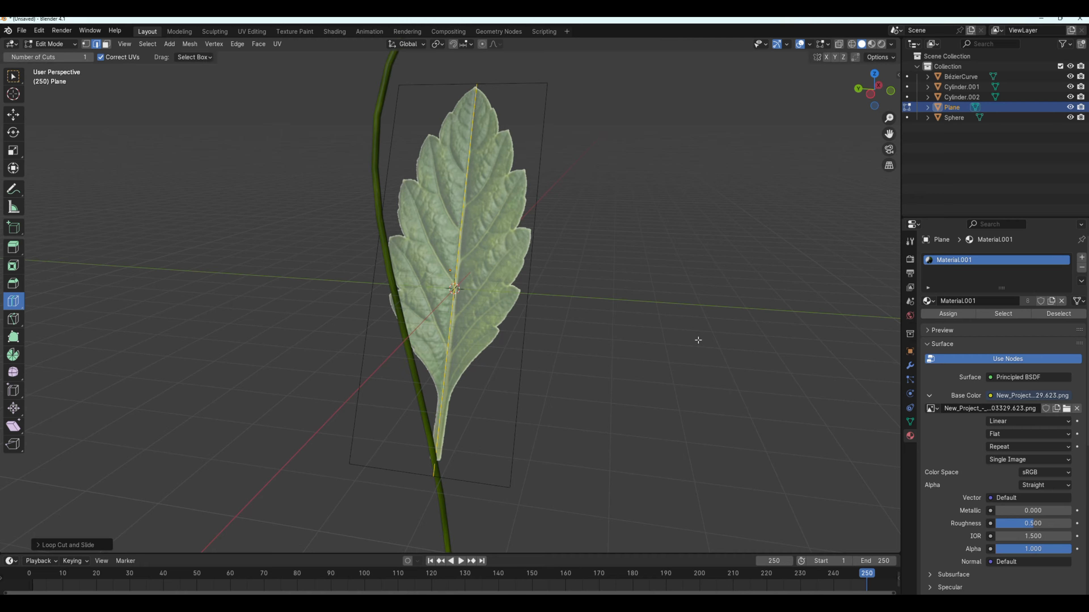
{"action": "left_click", "coordinate": [384, 266]}
{"action": "left_click", "coordinate": [387, 176]}
{"action": "left_click_drag", "start_coordinate": [388, 221], "coordinate": [393, 210]}
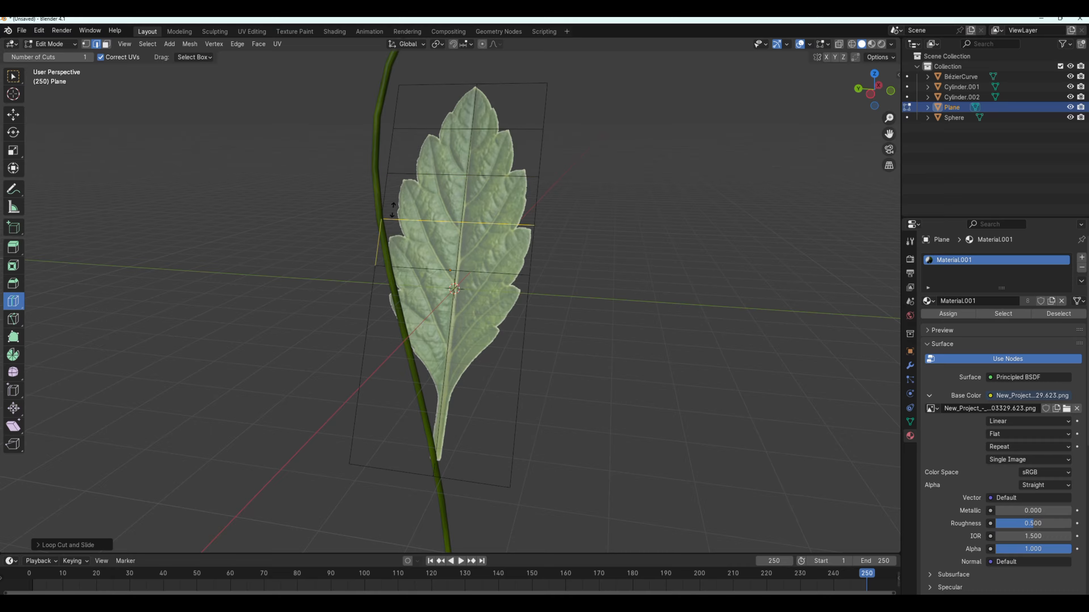
{"action": "left_click", "coordinate": [377, 305]}
{"action": "left_click", "coordinate": [377, 302]}
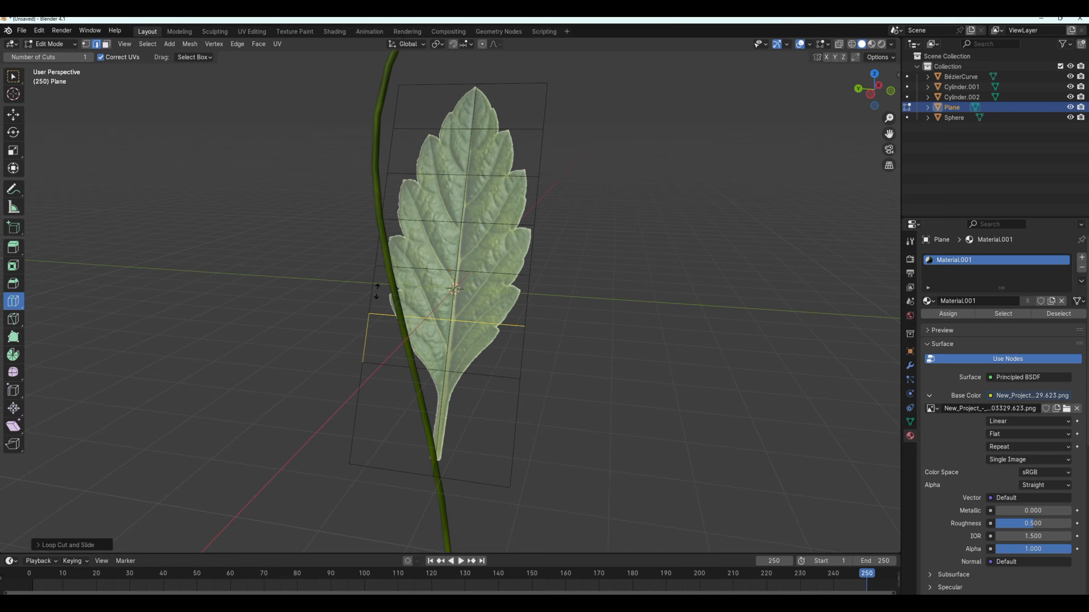
Add further crosswise loop cuts between the existing ones, from the leaf's tip down to its stalk.
{"action": "left_click", "coordinate": [377, 292]}
{"action": "left_click", "coordinate": [380, 245]}
{"action": "left_click", "coordinate": [382, 200]}
{"action": "left_click", "coordinate": [401, 151]}
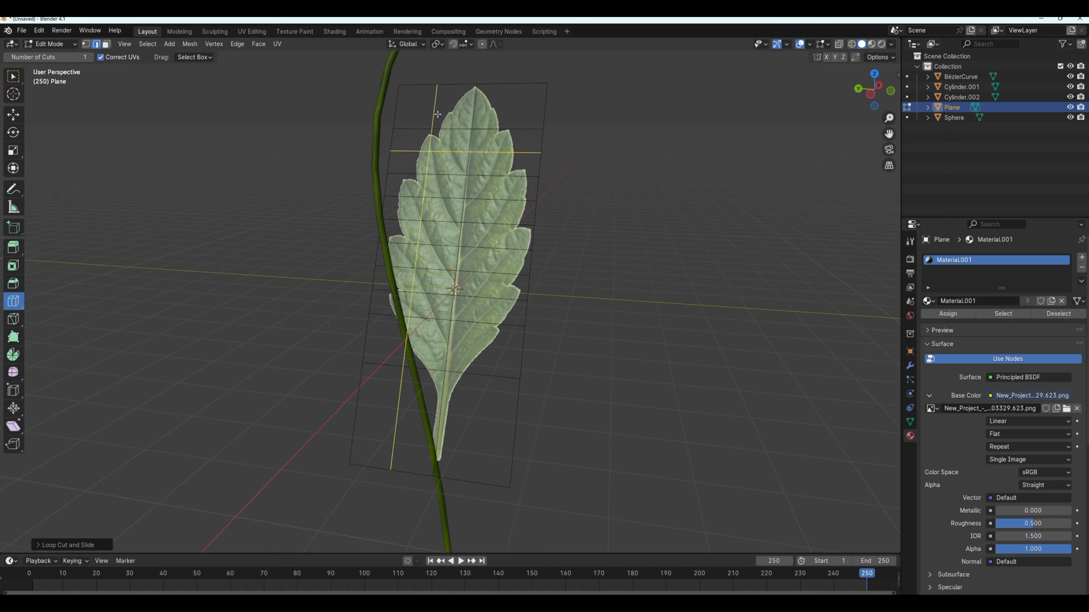
{"action": "left_click", "coordinate": [463, 103]}
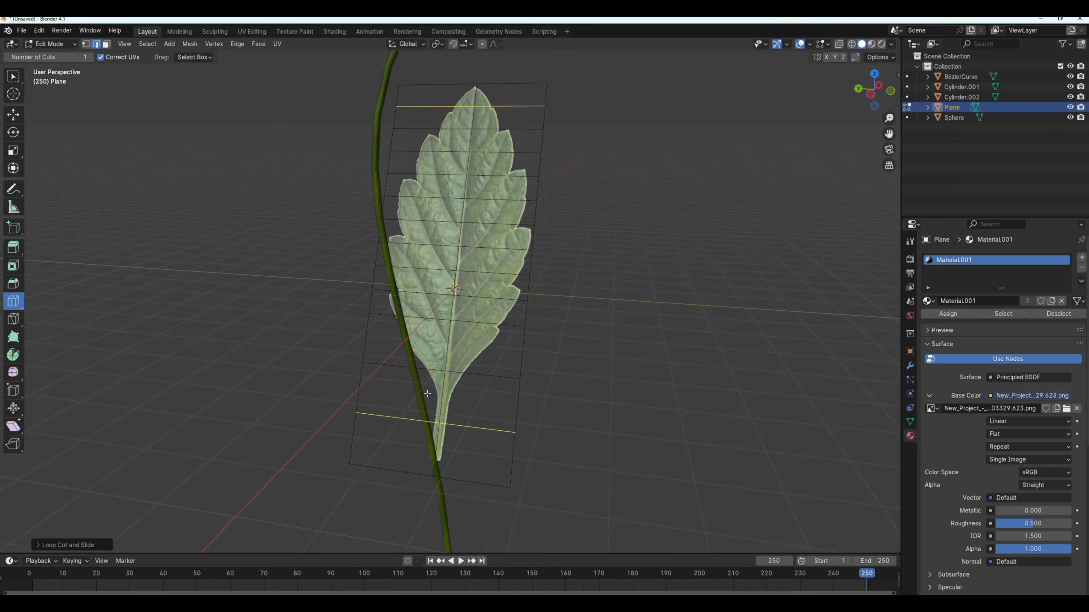
{"action": "left_click", "coordinate": [401, 342]}
{"action": "left_click", "coordinate": [438, 383]}
Select the edge loop along the leaf's midrib, enable Proportional Editing and move the loop slightly to fold the leaf.
{"action": "mouse_move", "coordinate": [671, 370]}
{"action": "middle_mouse_down"}
{"action": "mouse_move", "coordinate": [636, 408]}
{"action": "mouse_move", "coordinate": [685, 359]}
{"action": "middle_mouse_up"}
{"action": "middle_click_drag", "start_coordinate": [600, 358], "coordinate": [560, 368]}
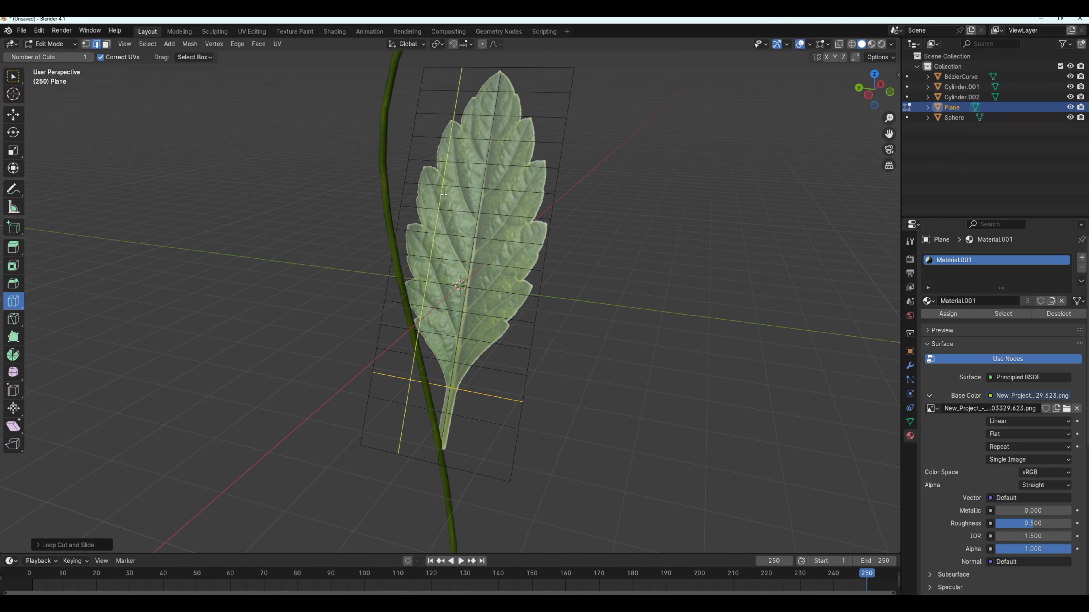
{"action": "left_click", "coordinate": [14, 77]}
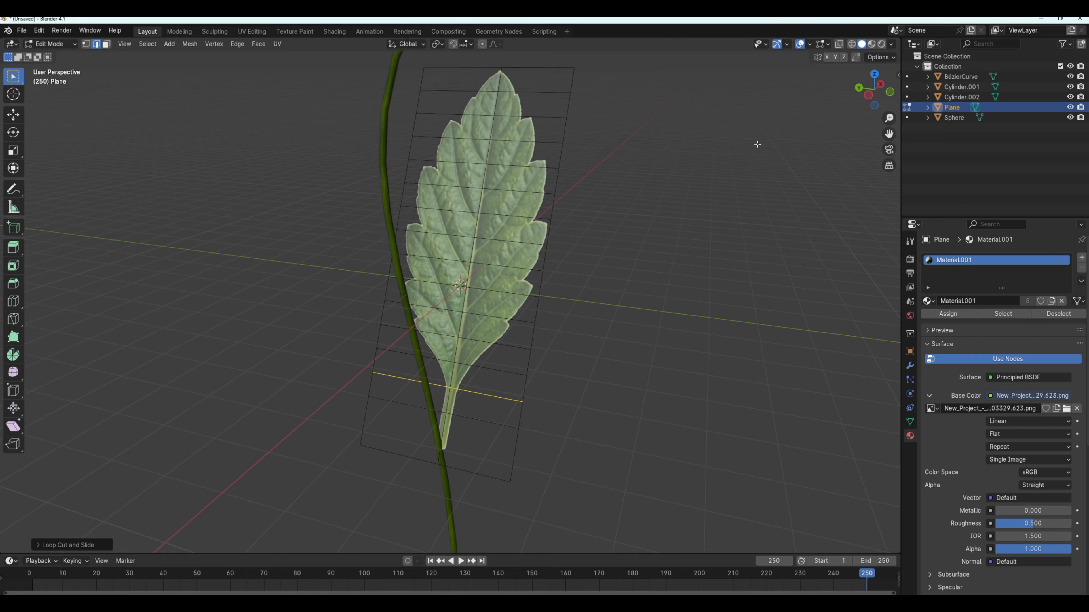
{"action": "left_click", "coordinate": [497, 99], "text": "alt"}
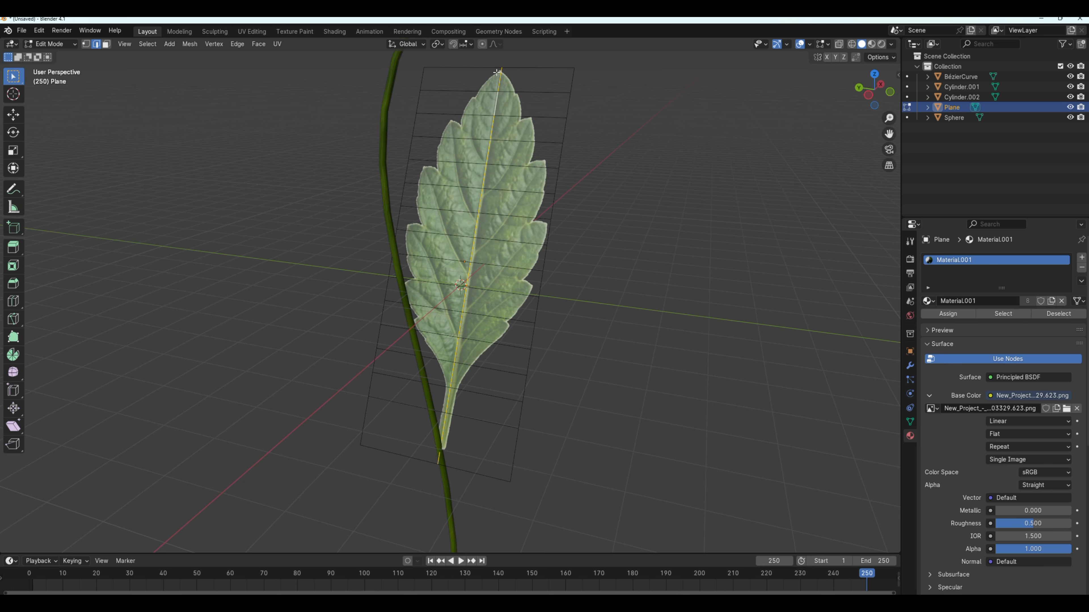
{"action": "middle_click_drag", "start_coordinate": [682, 386], "coordinate": [643, 381]}
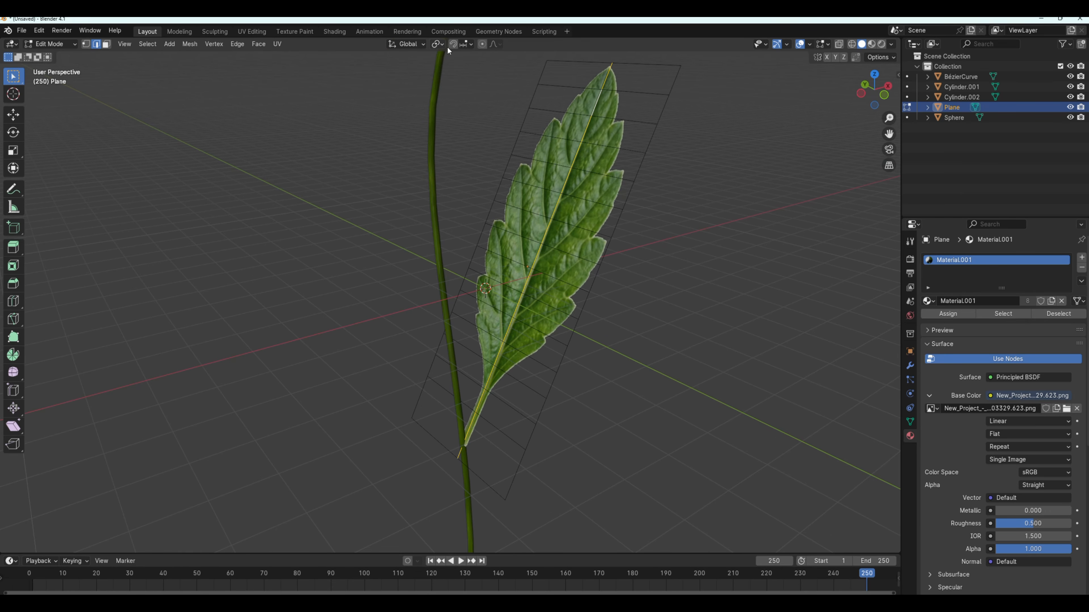
{"action": "left_click", "coordinate": [482, 43]}
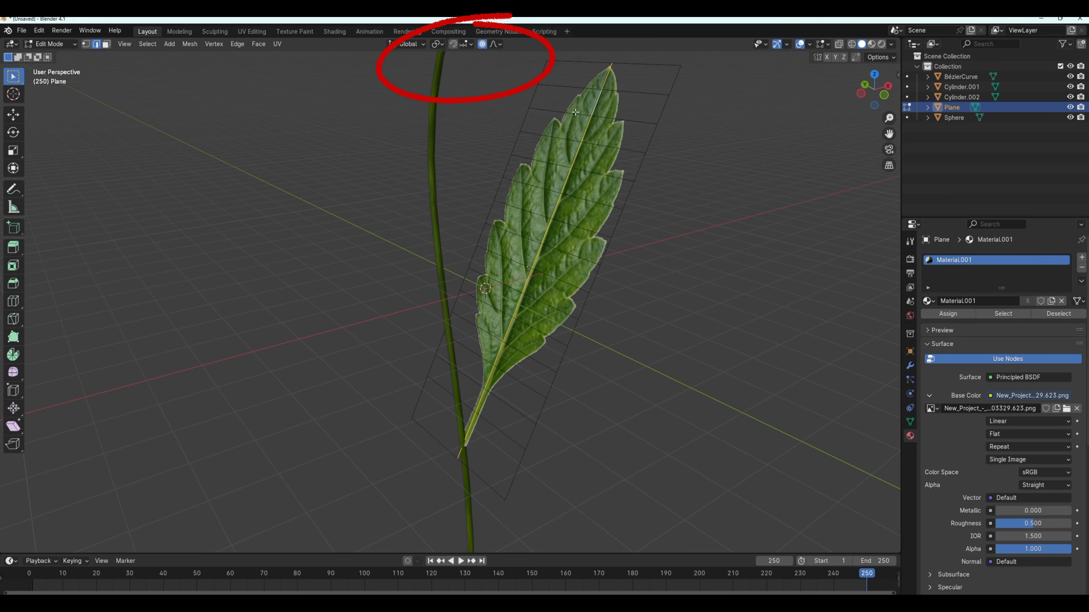
{"action": "middle_click_drag", "start_coordinate": [671, 291], "coordinate": [566, 345]}
{"action": "key", "text": "g"}
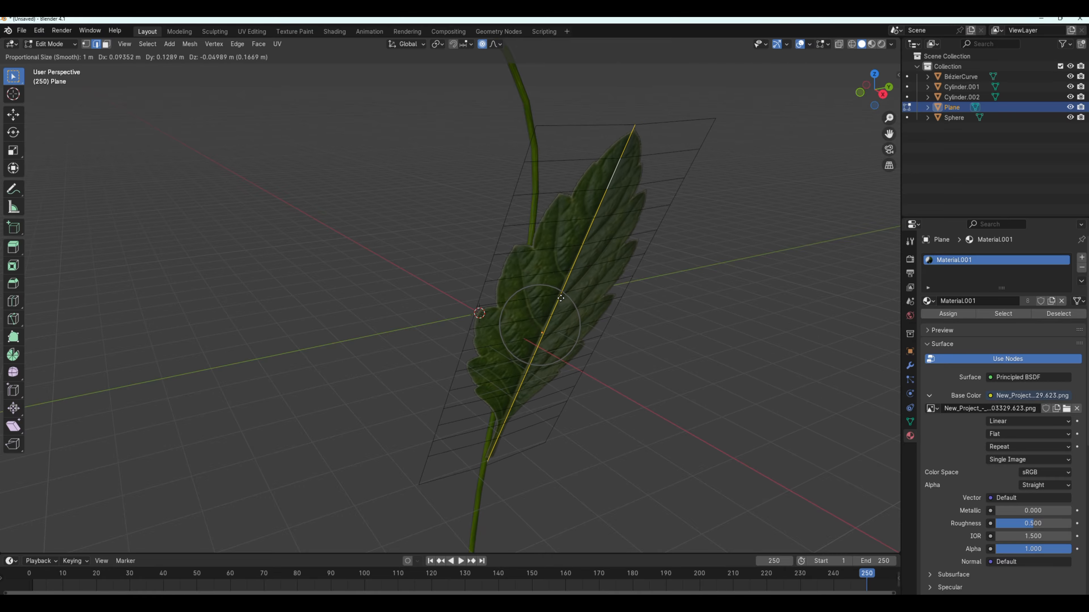
{"action": "left_click", "coordinate": [575, 314]}
Box-select the upper section of the leaf mesh and move it about 0.3 m away from the stem.
{"action": "middle_click_drag", "start_coordinate": [574, 314], "coordinate": [608, 65]}
{"action": "left_click_drag", "start_coordinate": [607, 65], "coordinate": [794, 285]}
{"action": "middle_click_drag", "start_coordinate": [686, 282], "coordinate": [715, 217]}
{"action": "key", "text": "g"}
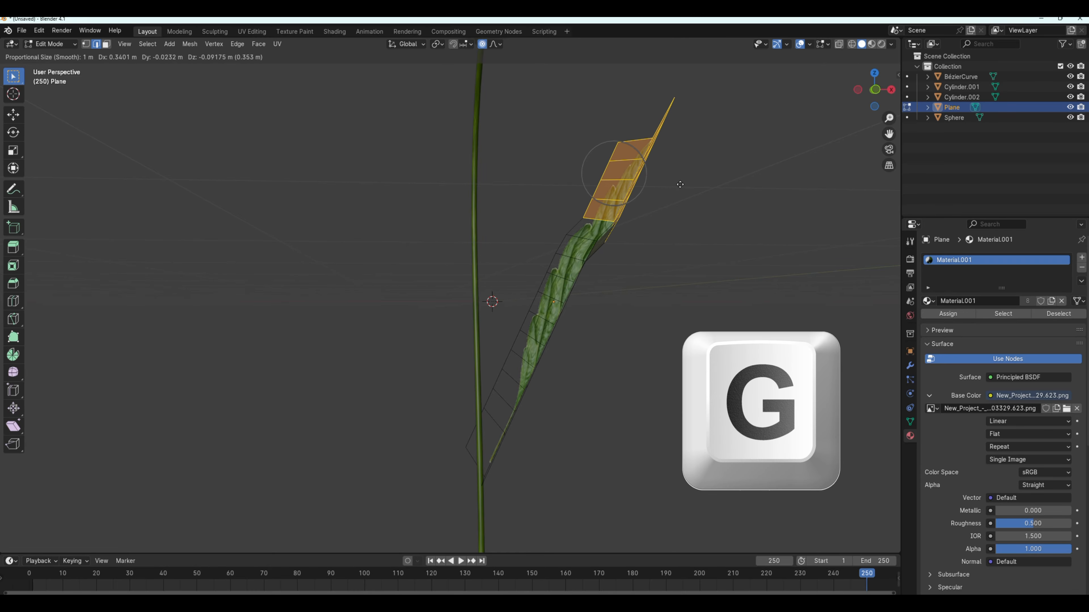
{"action": "left_click", "coordinate": [678, 184]}
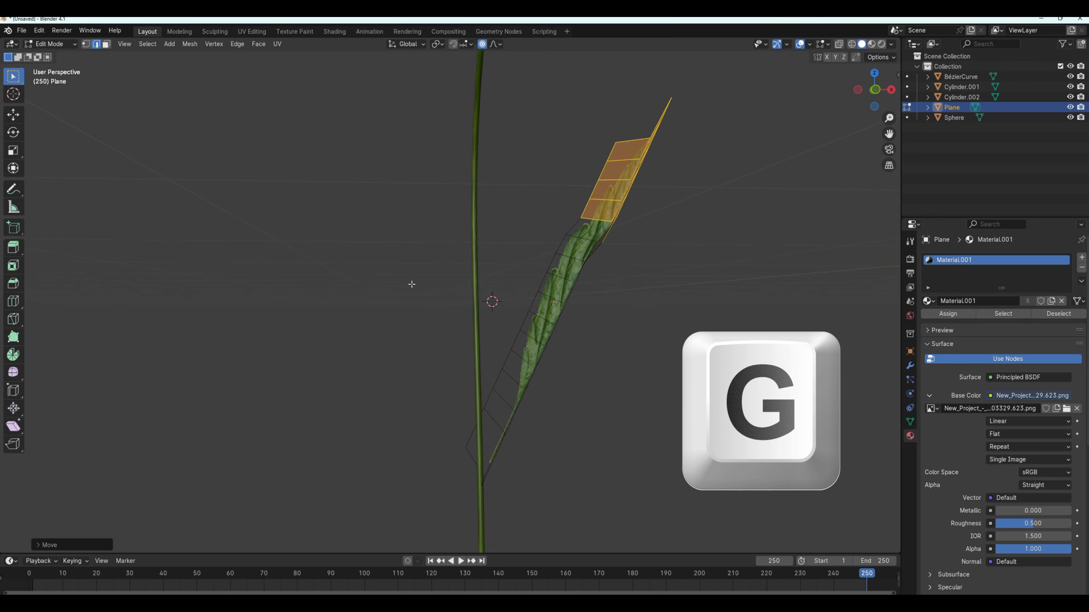
Box-select the lower section of the leaf mesh and move it slightly outward and down to continue the bend.
{"action": "left_click_drag", "start_coordinate": [411, 284], "coordinate": [587, 492]}
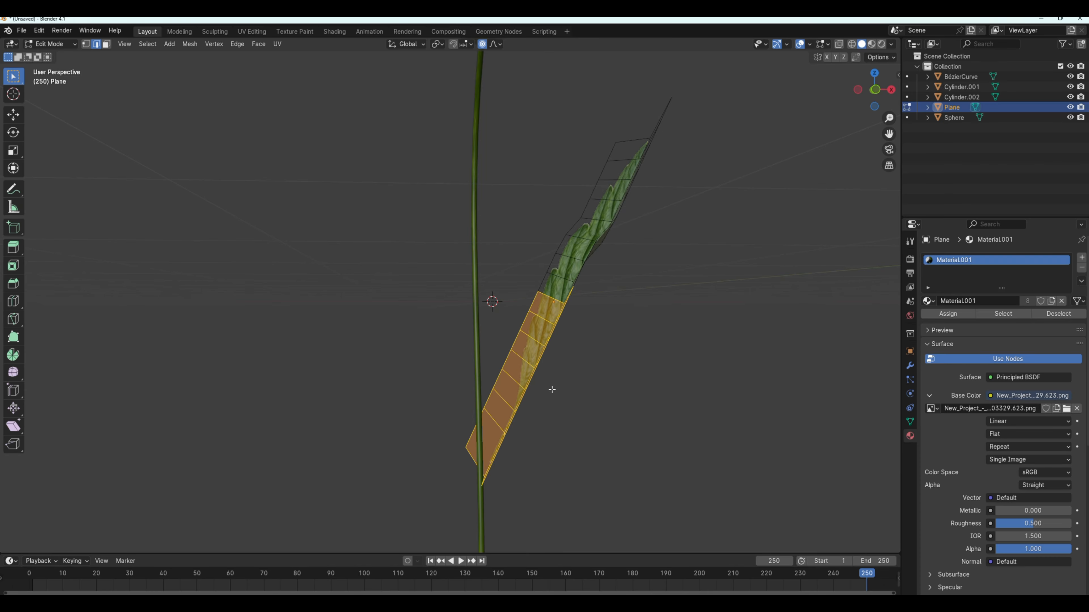
{"action": "key", "text": "g"}
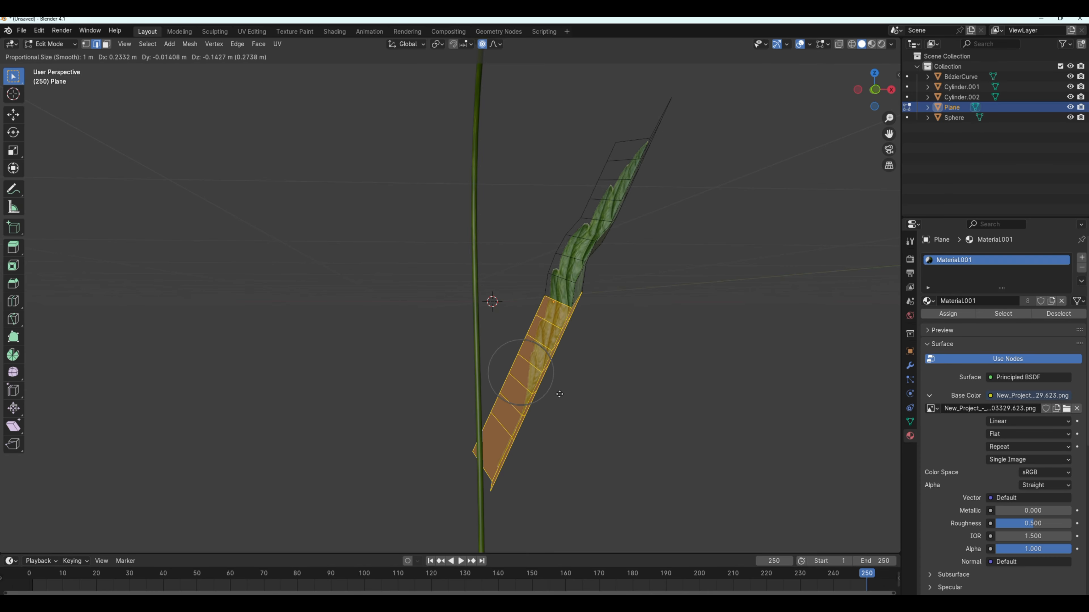
{"action": "left_click", "coordinate": [556, 391]}
Select the faces at the leaf's tip plus the adjoining side edge and move them slightly toward the stem.
{"action": "middle_click_drag", "start_coordinate": [641, 383], "coordinate": [674, 428]}
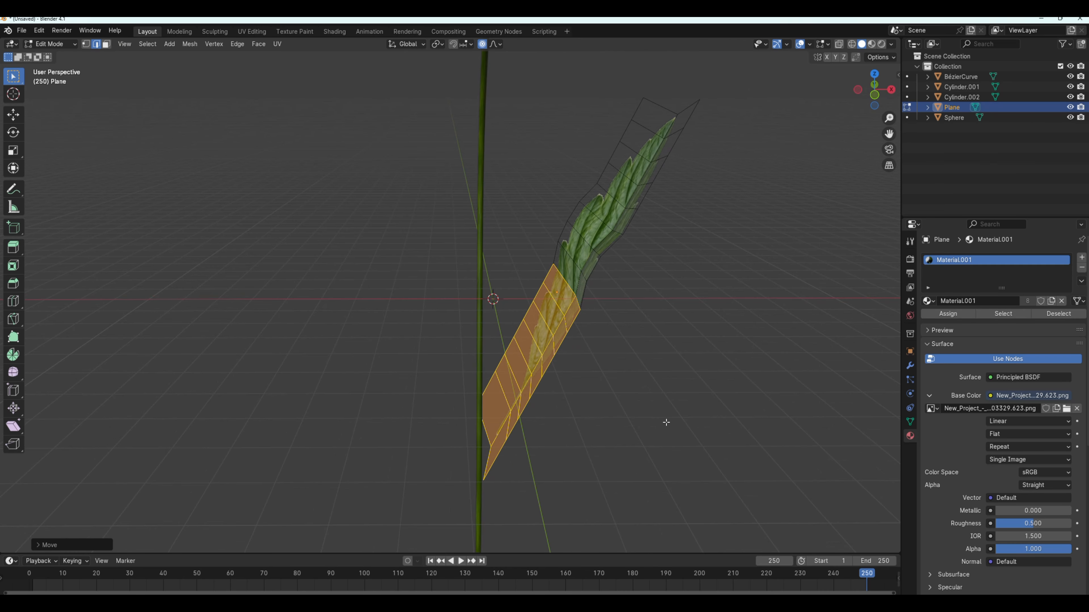
{"action": "left_click_drag", "start_coordinate": [629, 78], "coordinate": [703, 163]}
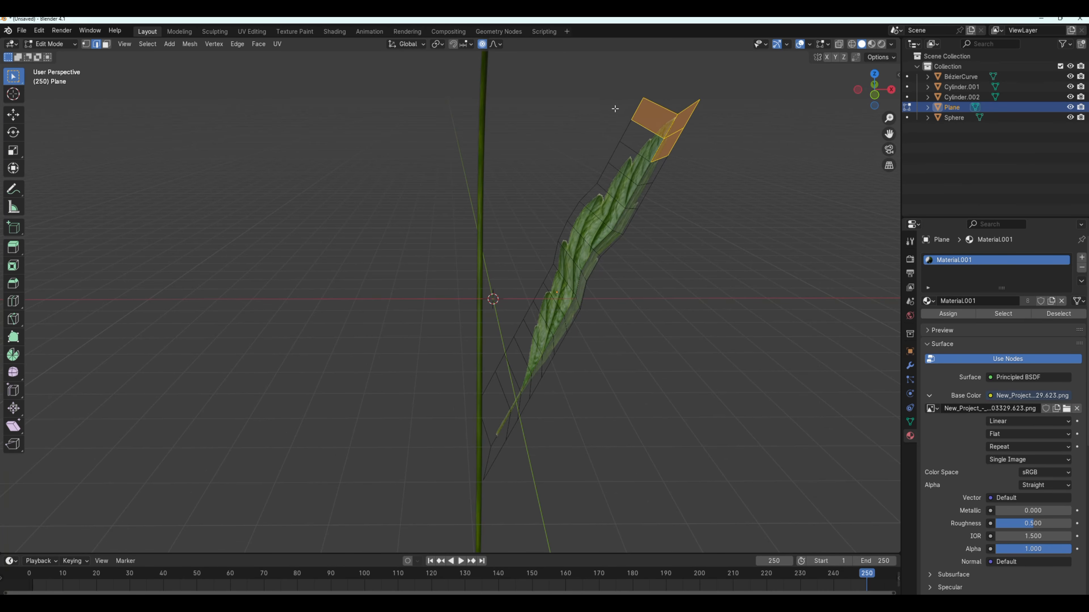
{"action": "left_click", "coordinate": [626, 131], "text": "shift"}
{"action": "key", "text": "g"}
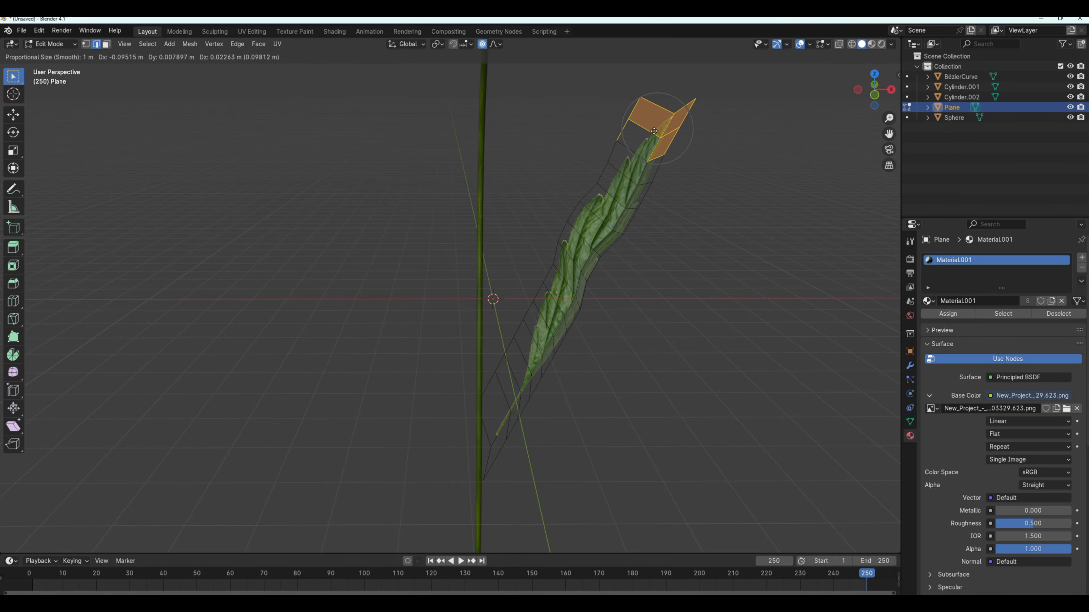
{"action": "left_click", "coordinate": [644, 127]}
Return to Object Mode and apply Shade Smooth to the leaf.
{"action": "middle_click_drag", "start_coordinate": [622, 224], "coordinate": [171, 214]}
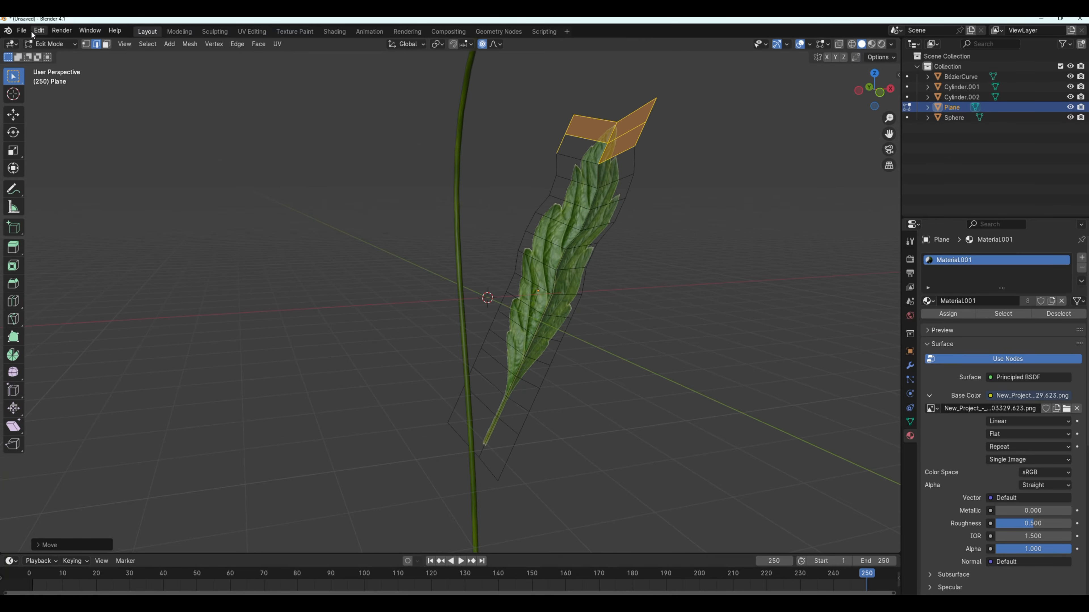
{"action": "left_click", "coordinate": [50, 43]}
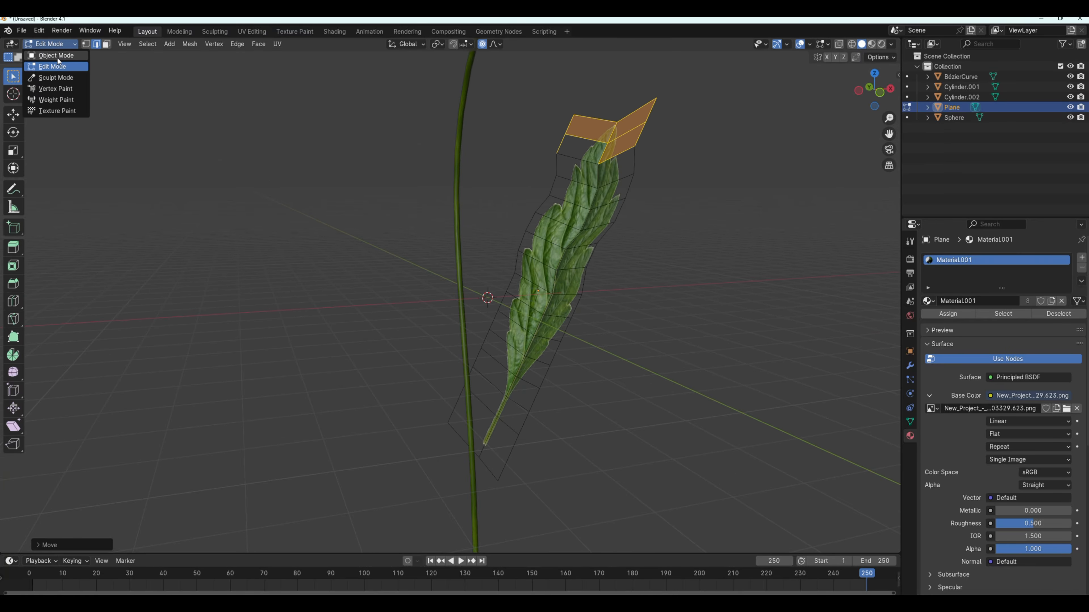
{"action": "left_click", "coordinate": [55, 46]}
{"action": "left_click", "coordinate": [55, 56]}
{"action": "middle_click_drag", "start_coordinate": [631, 283], "coordinate": [702, 283]}
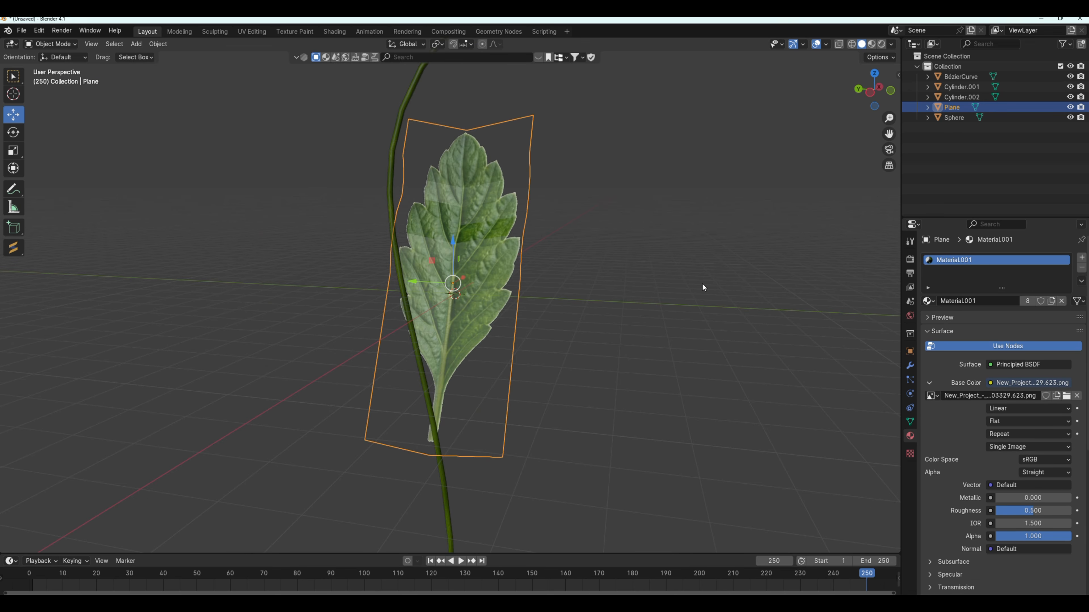
{"action": "right_click", "coordinate": [464, 210]}
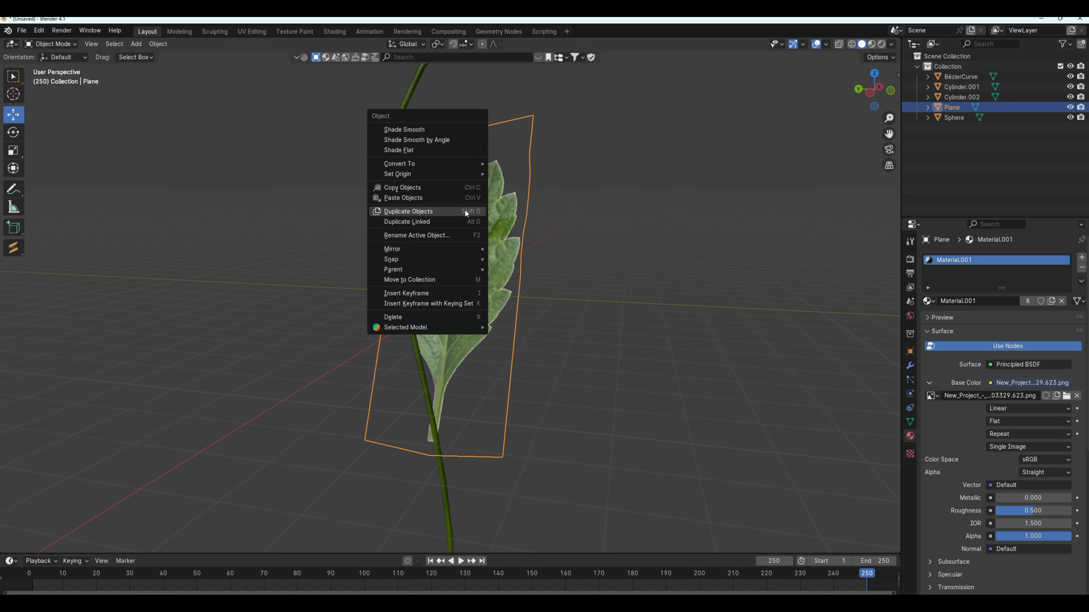
{"action": "left_click", "coordinate": [415, 129]}
Move the leaf along the X axis so the end of its stalk meets the stem.
{"action": "middle_click_drag", "start_coordinate": [415, 126], "coordinate": [504, 254]}
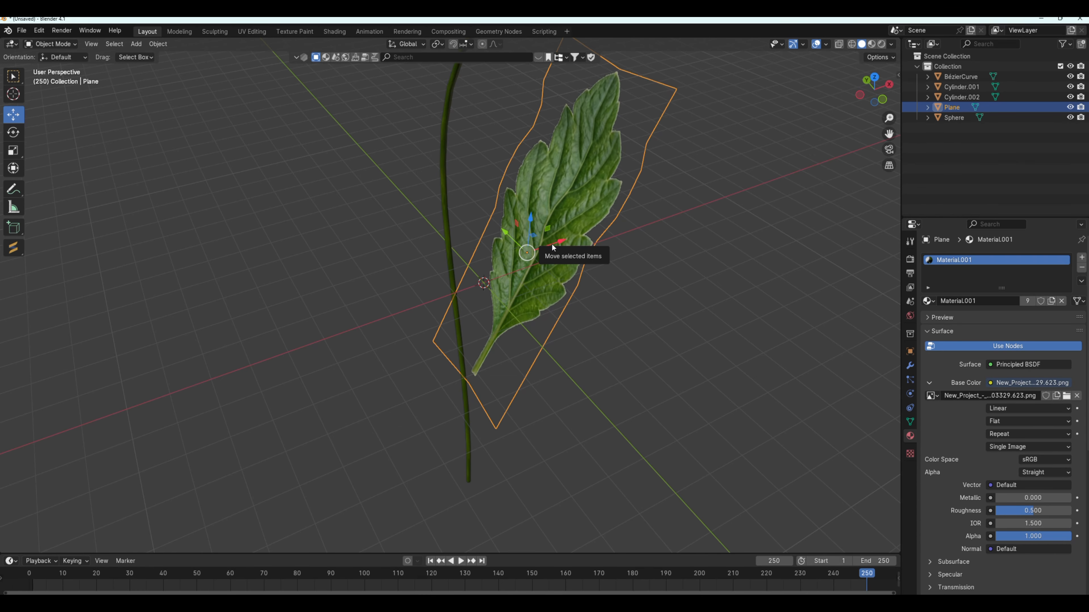
{"action": "left_click_drag", "start_coordinate": [552, 244], "coordinate": [497, 250]}
{"action": "middle_click_drag", "start_coordinate": [557, 301], "coordinate": [536, 272]}
Duplicate the leaf and move the copy along the X axis to the opposite side of the stem.
{"action": "key", "text": "shift+d"}
{"action": "key", "text": "Escape"}
{"action": "left_click_drag", "start_coordinate": [567, 293], "coordinate": [469, 318]}
{"action": "middle_click_drag", "start_coordinate": [462, 327], "coordinate": [463, 330]}
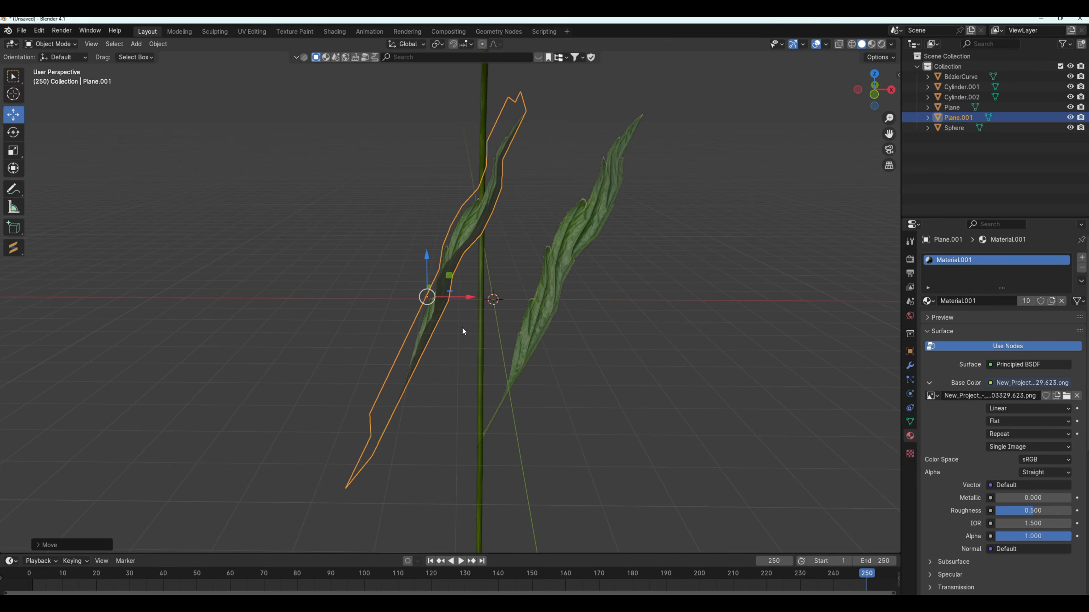
Rotate the copied leaf around the Z axis to lean away from the original, and shift it sideways against the stem.
{"action": "left_click", "coordinate": [13, 132]}
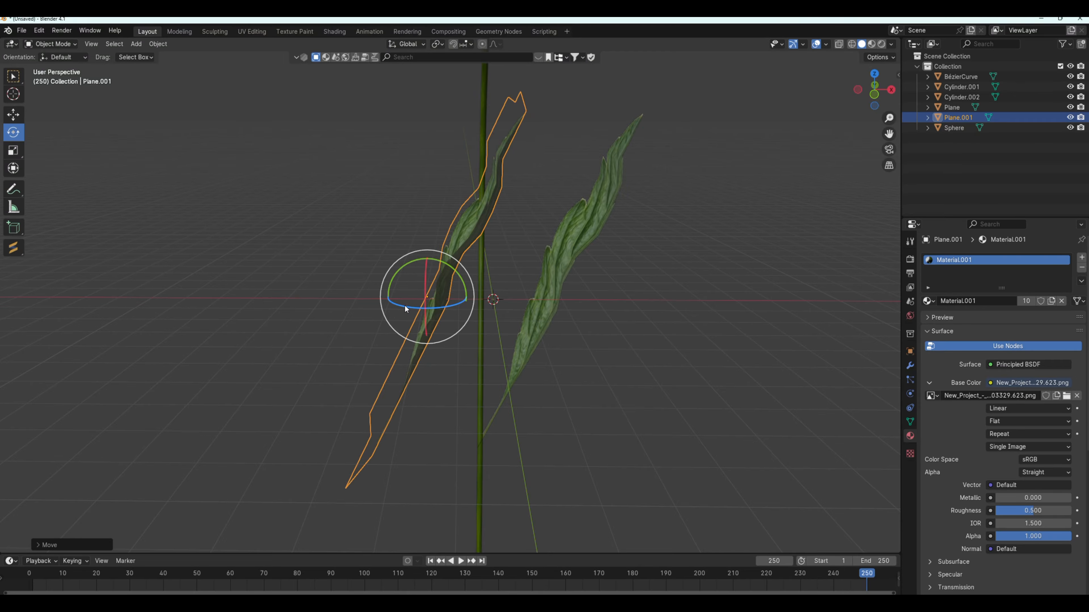
{"action": "left_click_drag", "start_coordinate": [406, 307], "coordinate": [485, 275]}
{"action": "middle_click_drag", "start_coordinate": [485, 275], "coordinate": [551, 386]}
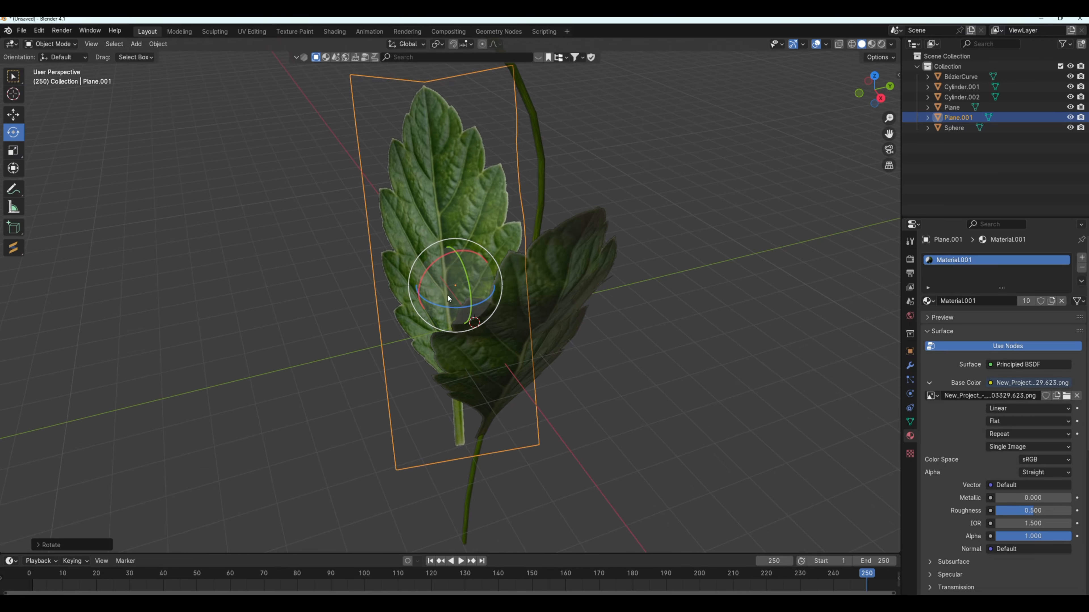
{"action": "left_click", "coordinate": [12, 114]}
{"action": "left_click_drag", "start_coordinate": [494, 278], "coordinate": [514, 275]}
Raise the copied leaf along the Z axis and scale it down to about 0.6 of its size.
{"action": "middle_click_drag", "start_coordinate": [514, 275], "coordinate": [690, 283]}
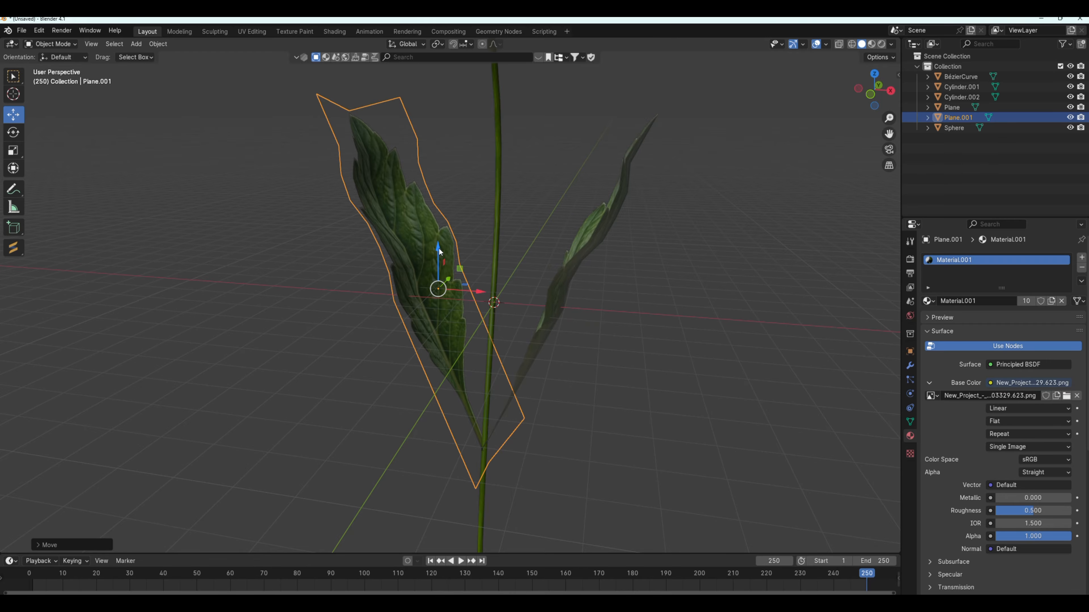
{"action": "left_click_drag", "start_coordinate": [437, 252], "coordinate": [452, 157]}
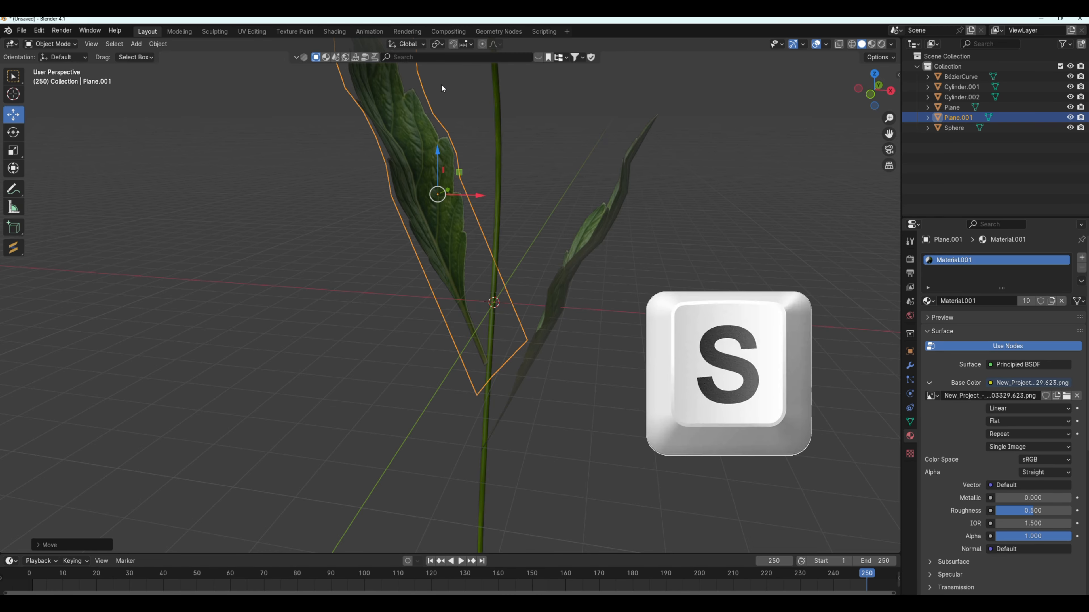
{"action": "key", "text": "s"}
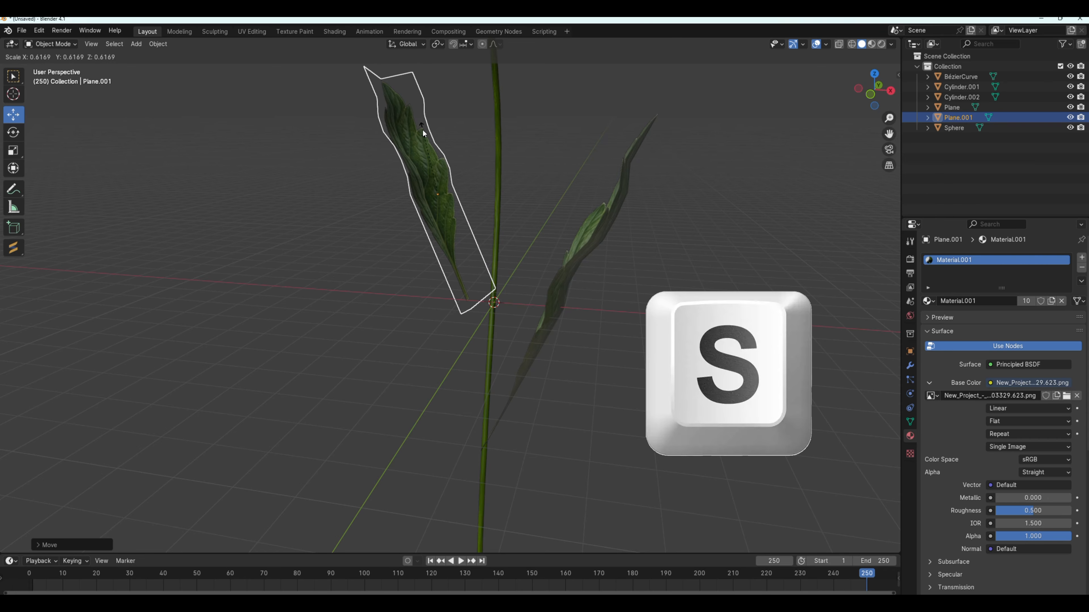
{"action": "left_click", "coordinate": [422, 129]}
Reposition the smaller leaf along its axes so its base joins the stem above the larger leaf.
{"action": "middle_click_drag", "start_coordinate": [462, 148], "coordinate": [426, 205]}
{"action": "left_click_drag", "start_coordinate": [488, 216], "coordinate": [514, 242]}
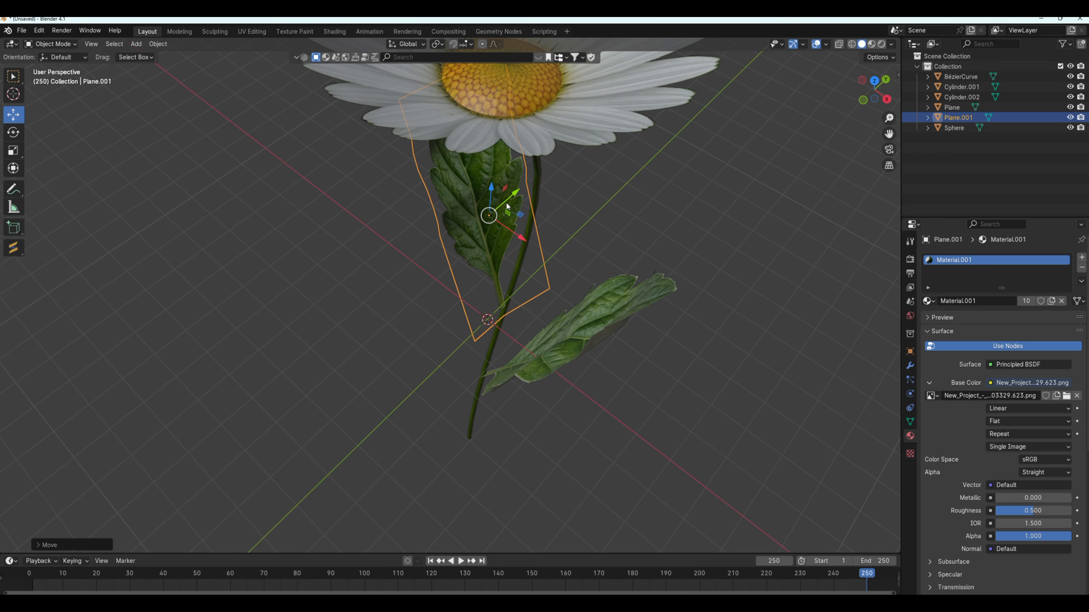
{"action": "left_click_drag", "start_coordinate": [506, 201], "coordinate": [533, 206]}
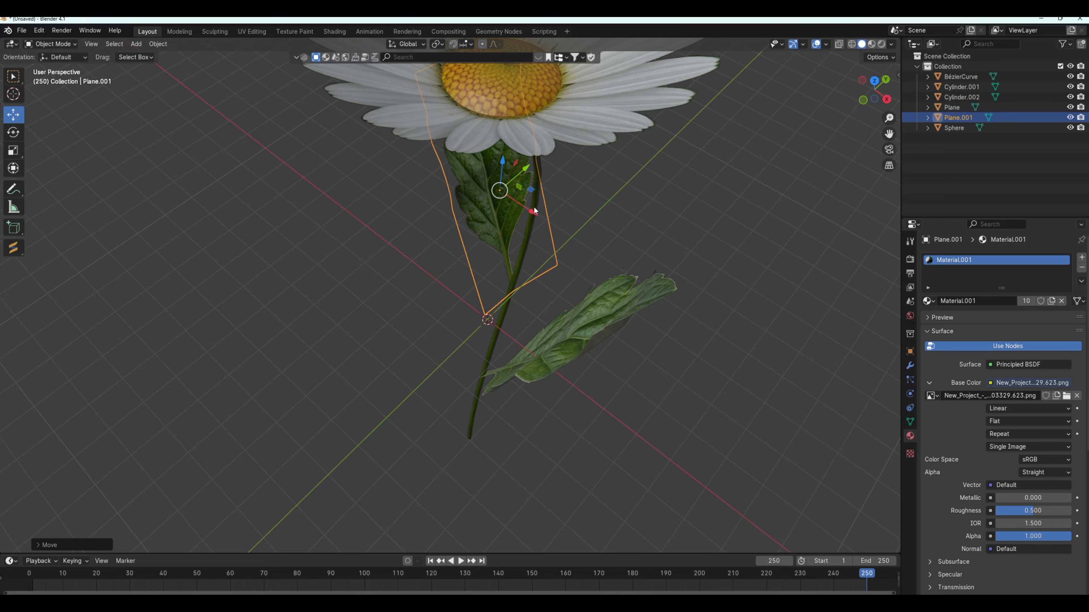
{"action": "middle_click_drag", "start_coordinate": [533, 206], "coordinate": [522, 230]}
Select the whole flower head (Cylinder.001, Cylinder.002 and Sphere) and rotate it around the X axis to tilt it on the stem.
{"action": "scroll", "coordinate": [570, 193], "scroll_direction": "down", "scroll_amount": 3}
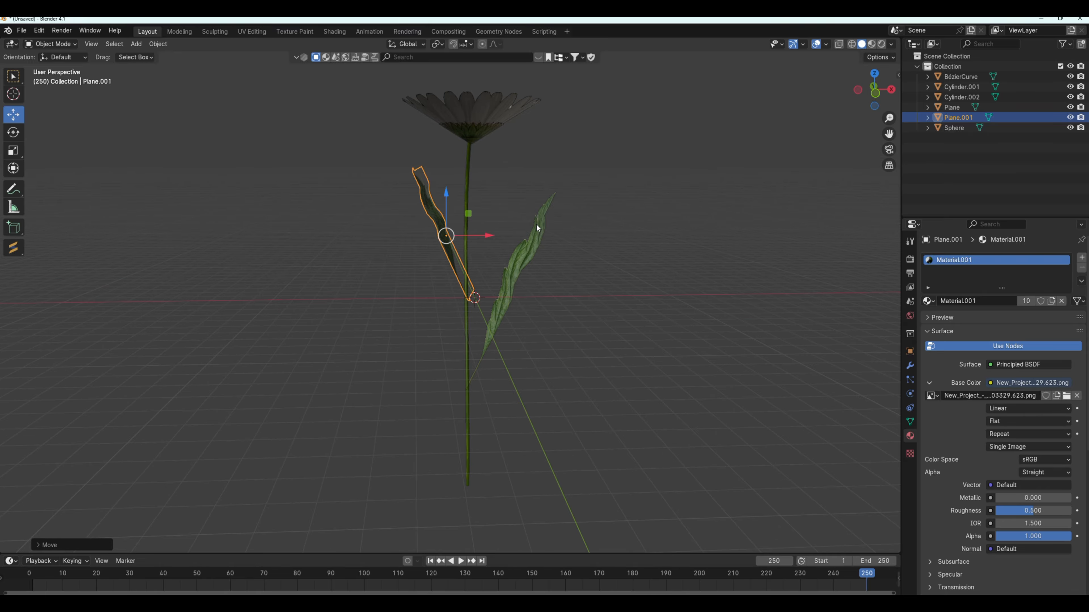
{"action": "left_click", "coordinate": [591, 286]}
{"action": "scroll", "coordinate": [554, 203], "scroll_direction": "down", "scroll_amount": 3}
{"action": "scroll", "coordinate": [452, 166], "scroll_direction": "up", "scroll_amount": 2}
{"action": "scroll", "coordinate": [453, 167], "scroll_direction": "up", "scroll_amount": 1}
{"action": "left_click_drag", "start_coordinate": [889, 133], "coordinate": [892, 200]}
{"action": "left_click_drag", "start_coordinate": [399, 135], "coordinate": [550, 197]}
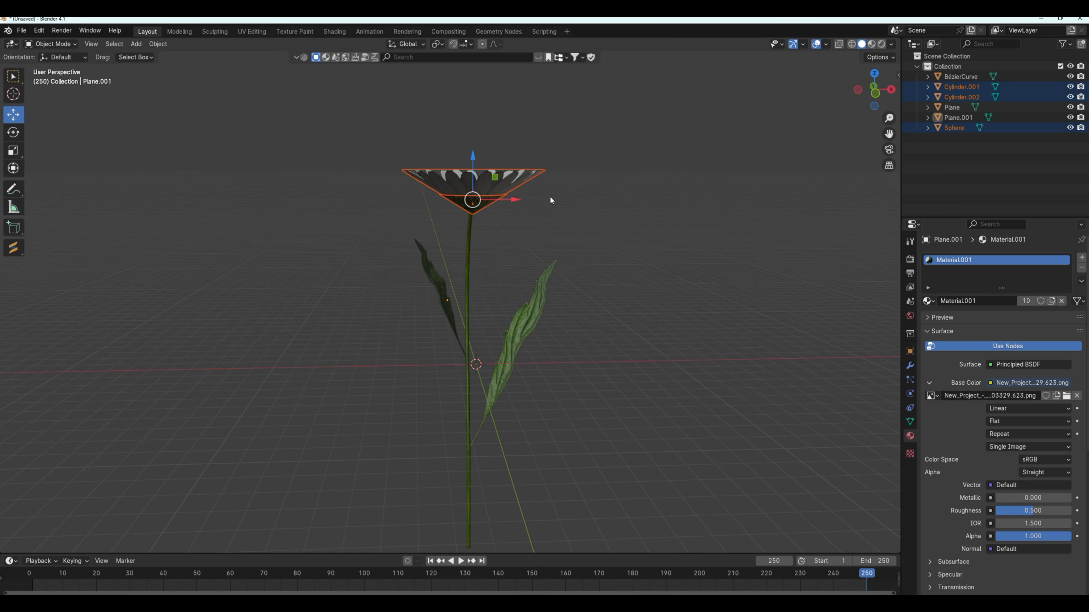
{"action": "left_click", "coordinate": [12, 133]}
{"action": "left_click_drag", "start_coordinate": [473, 175], "coordinate": [487, 195]}
{"action": "middle_click_drag", "start_coordinate": [596, 247], "coordinate": [719, 250]}
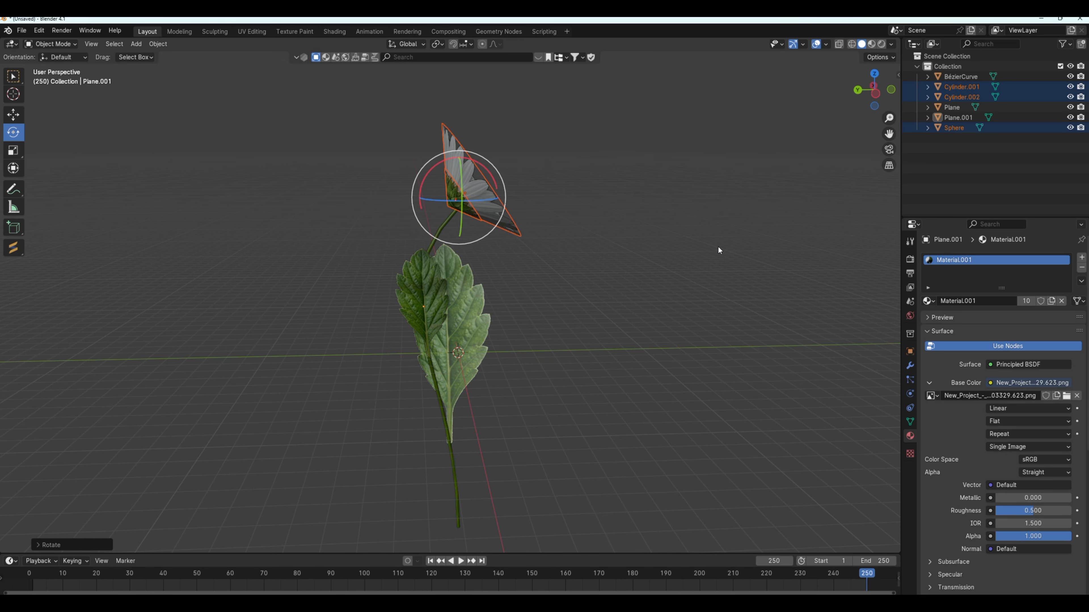
Move the tilted flower head along the Y, X and Z axes so its green underside sits on the stem's tip.
{"action": "left_click", "coordinate": [12, 114]}
{"action": "mouse_move", "coordinate": [418, 198]}
{"action": "left_mouse_down"}
{"action": "mouse_move", "coordinate": [442, 200]}
{"action": "mouse_move", "coordinate": [431, 209]}
{"action": "left_mouse_up"}
{"action": "scroll", "coordinate": [510, 217], "scroll_direction": "up", "scroll_amount": 3}
{"action": "middle_click_drag", "start_coordinate": [510, 216], "coordinate": [556, 204]}
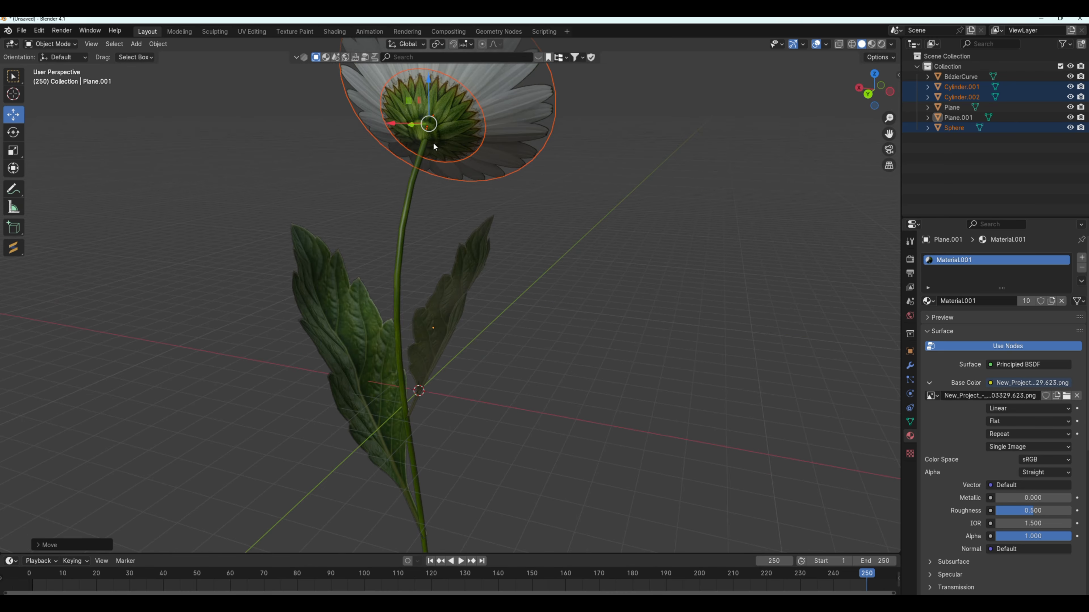
{"action": "left_click_drag", "start_coordinate": [393, 127], "coordinate": [397, 128]}
{"action": "left_click_drag", "start_coordinate": [431, 83], "coordinate": [430, 89]}
{"action": "middle_click_drag", "start_coordinate": [429, 88], "coordinate": [418, 267]}
Rotate the smaller leaf (Plane.001) around the Z axis to face forward more, and shift it along X against the stem.
{"action": "left_click", "coordinate": [418, 268]}
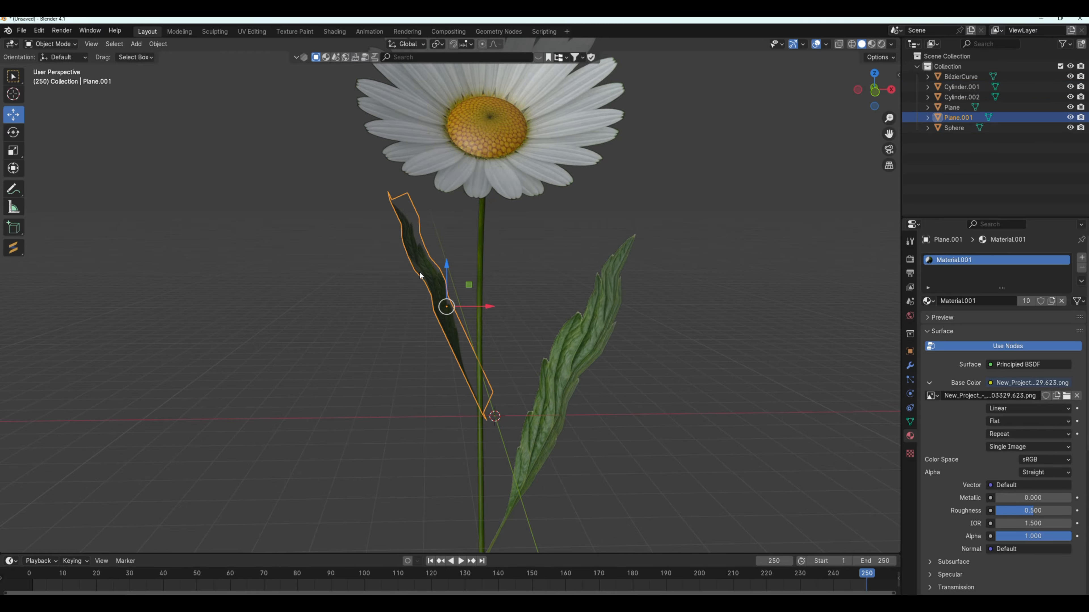
{"action": "scroll", "coordinate": [413, 284], "scroll_direction": "down", "scroll_amount": 3}
{"action": "left_click", "coordinate": [13, 133]}
{"action": "left_click_drag", "start_coordinate": [471, 307], "coordinate": [460, 315]}
{"action": "left_click", "coordinate": [13, 114]}
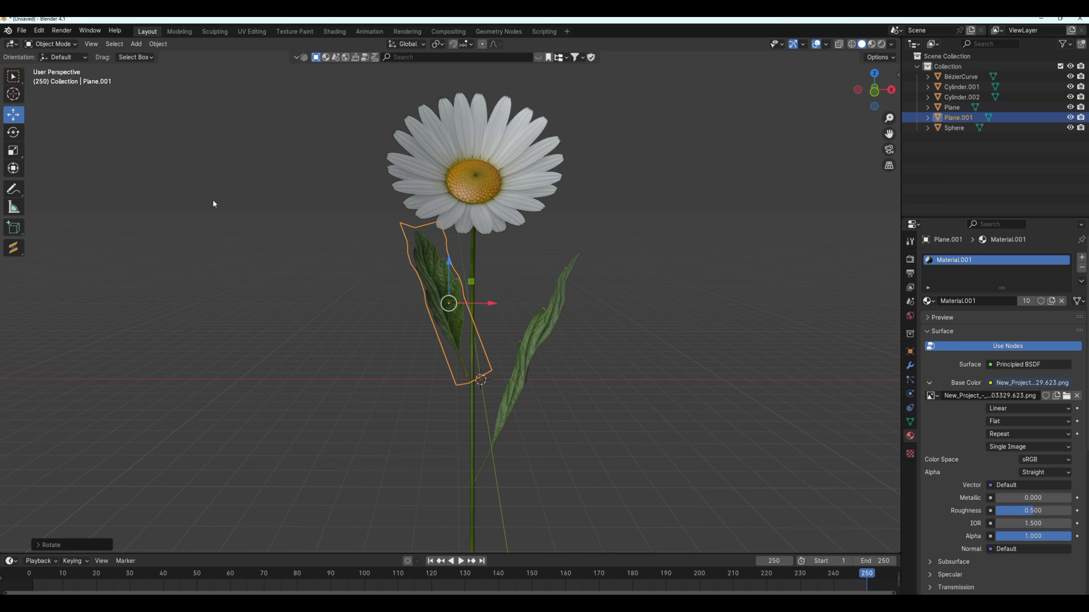
{"action": "left_click_drag", "start_coordinate": [484, 304], "coordinate": [490, 303]}
Rotate the larger leaf (Plane) slightly around the Z axis and shift it along Y so its base meets the stem.
{"action": "left_click", "coordinate": [524, 334]}
{"action": "left_click", "coordinate": [14, 132]}
{"action": "left_click_drag", "start_coordinate": [494, 388], "coordinate": [503, 383]}
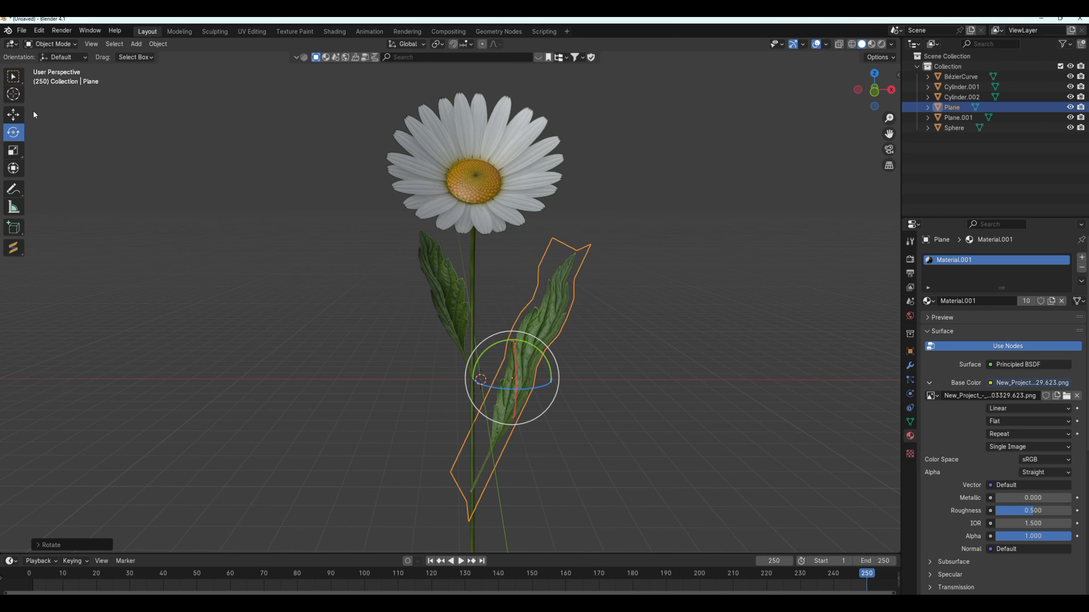
{"action": "left_click", "coordinate": [13, 114]}
{"action": "middle_click_drag", "start_coordinate": [607, 471], "coordinate": [733, 471]}
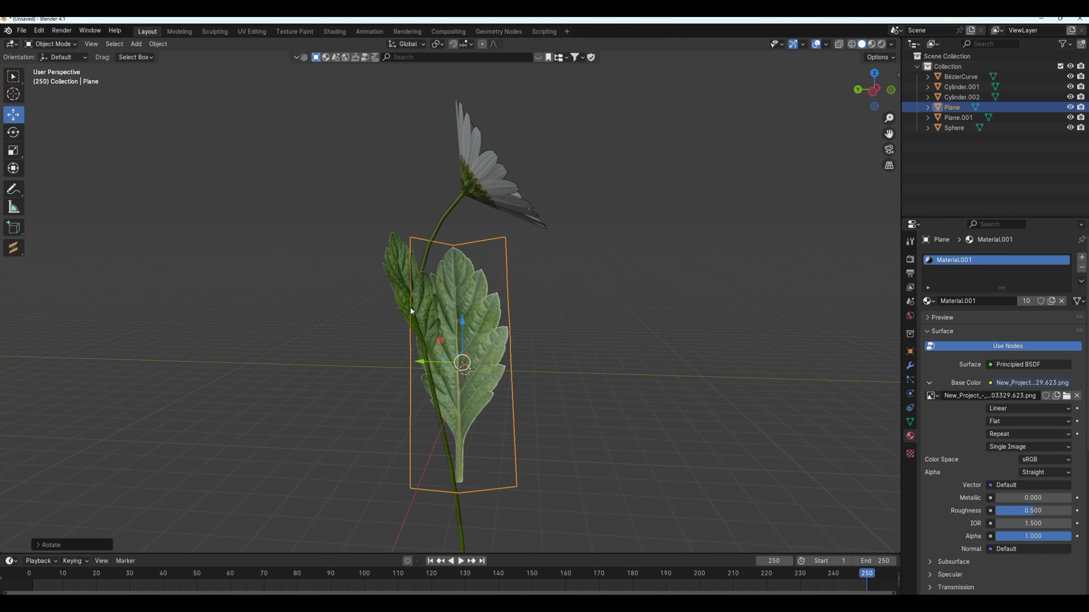
{"action": "left_click_drag", "start_coordinate": [421, 359], "coordinate": [412, 360]}
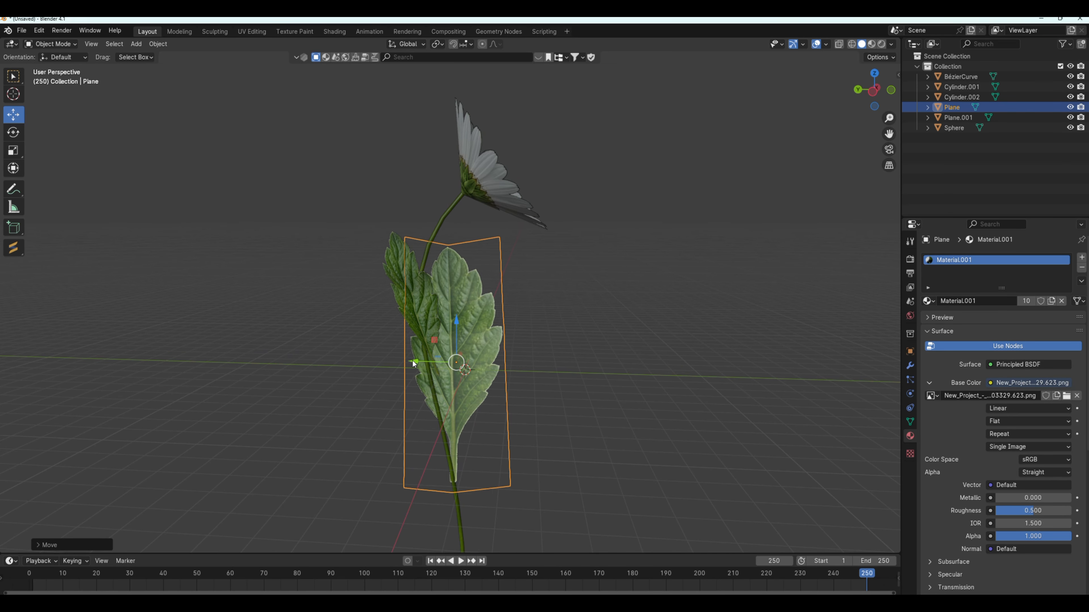
{"action": "middle_click_drag", "start_coordinate": [646, 435], "coordinate": [519, 428]}
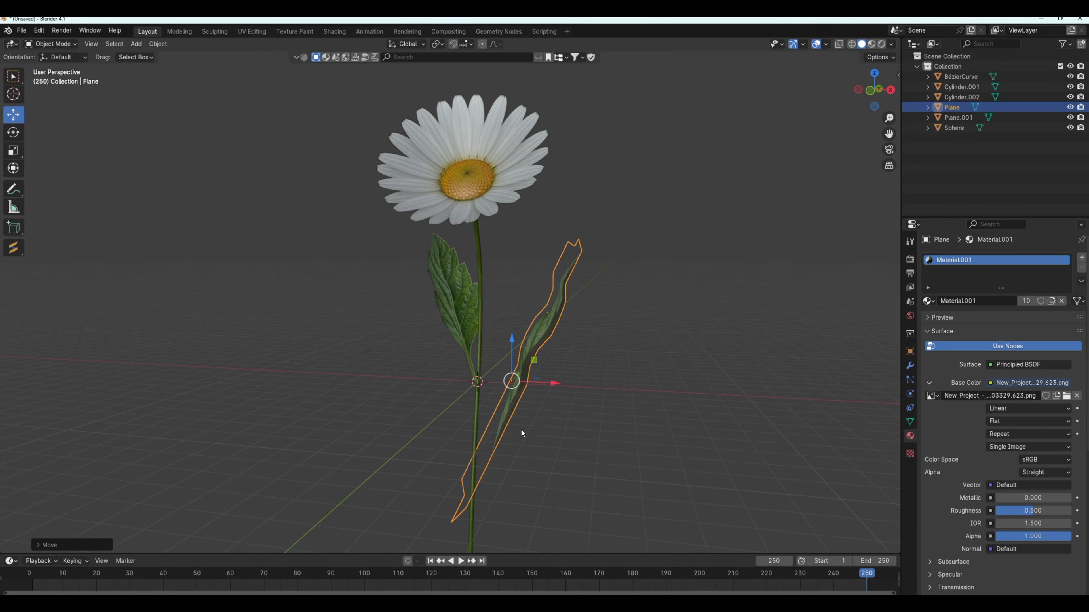
Scale the larger leaf slightly along the Y axis.
{"action": "middle_click_drag", "start_coordinate": [574, 458], "coordinate": [683, 462]}
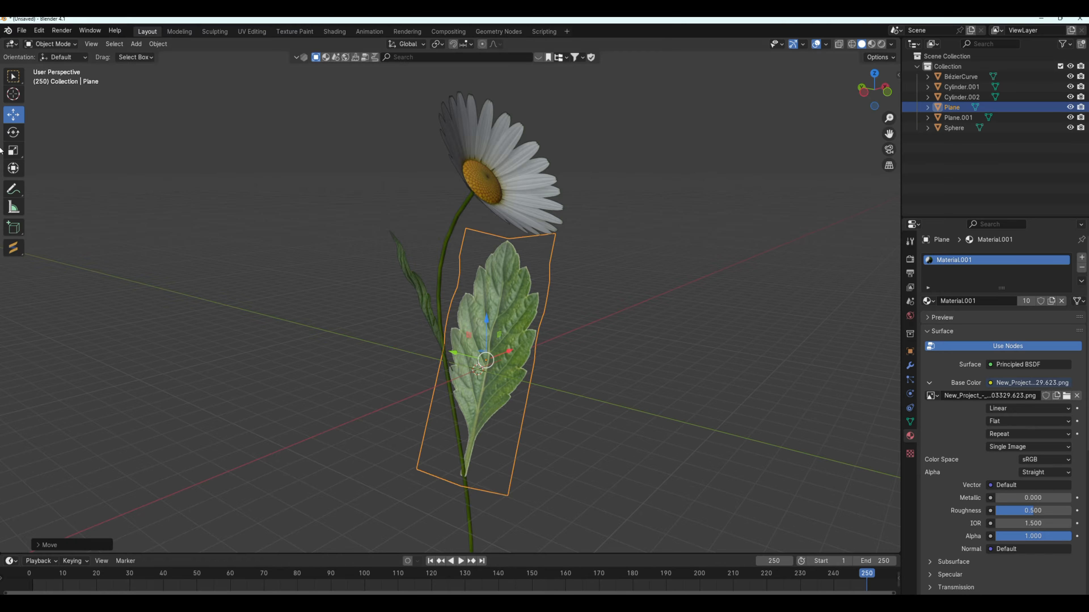
{"action": "left_click", "coordinate": [13, 150]}
{"action": "left_click_drag", "start_coordinate": [453, 353], "coordinate": [456, 353]}
{"action": "middle_click_drag", "start_coordinate": [615, 408], "coordinate": [496, 396]}
Select all parts of the daisy, examine the assembled flower from several angles, and clear the selection.
{"action": "scroll", "coordinate": [625, 437], "scroll_direction": "down", "scroll_amount": 2}
{"action": "left_click", "coordinate": [632, 437]}
{"action": "left_click_drag", "start_coordinate": [397, 160], "coordinate": [520, 474]}
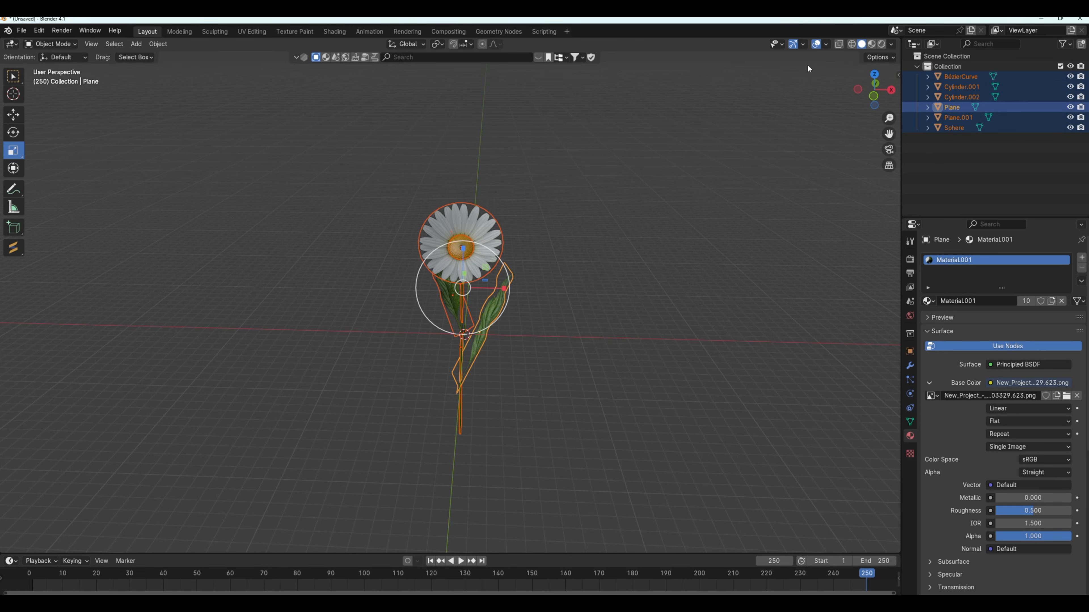
{"action": "left_click", "coordinate": [561, 301]}
{"action": "left_click_drag", "start_coordinate": [371, 160], "coordinate": [579, 489]}
{"action": "scroll", "coordinate": [539, 394], "scroll_direction": "up", "scroll_amount": 2}
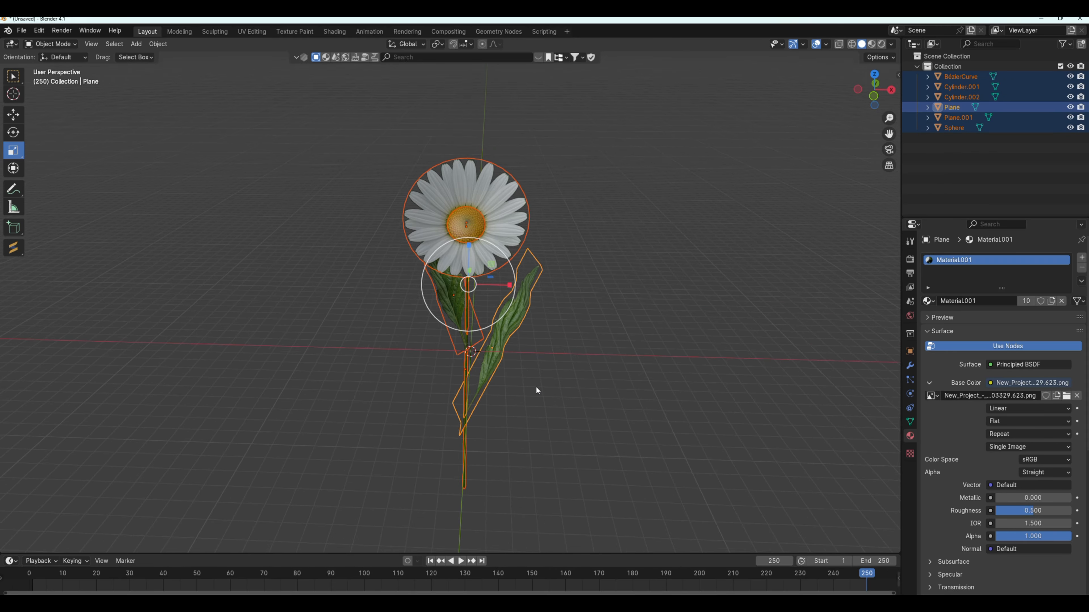
{"action": "middle_click_drag", "start_coordinate": [536, 387], "coordinate": [584, 356]}
{"action": "left_click", "coordinate": [604, 356]}
{"action": "middle_click_drag", "start_coordinate": [527, 239], "coordinate": [571, 246]}
{"action": "scroll", "coordinate": [478, 214], "scroll_direction": "up", "scroll_amount": 2}
{"action": "middle_click_drag", "start_coordinate": [478, 218], "coordinate": [445, 232]}
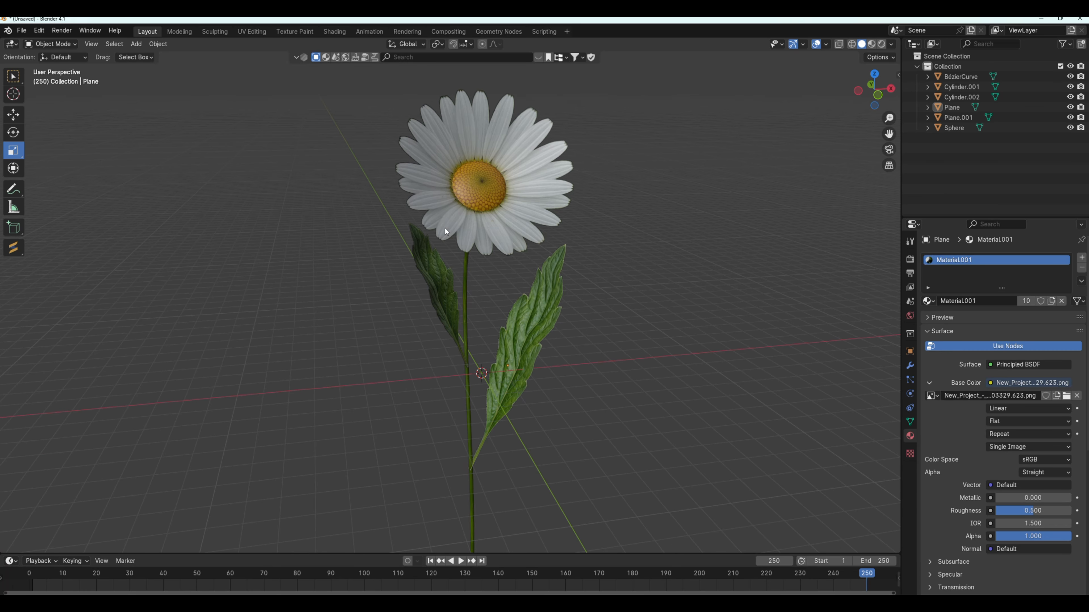
Select both leaves and the petals (Plane.001, Plane and Cylinder.001) and duplicate them in place.
{"action": "left_click", "coordinate": [478, 188]}
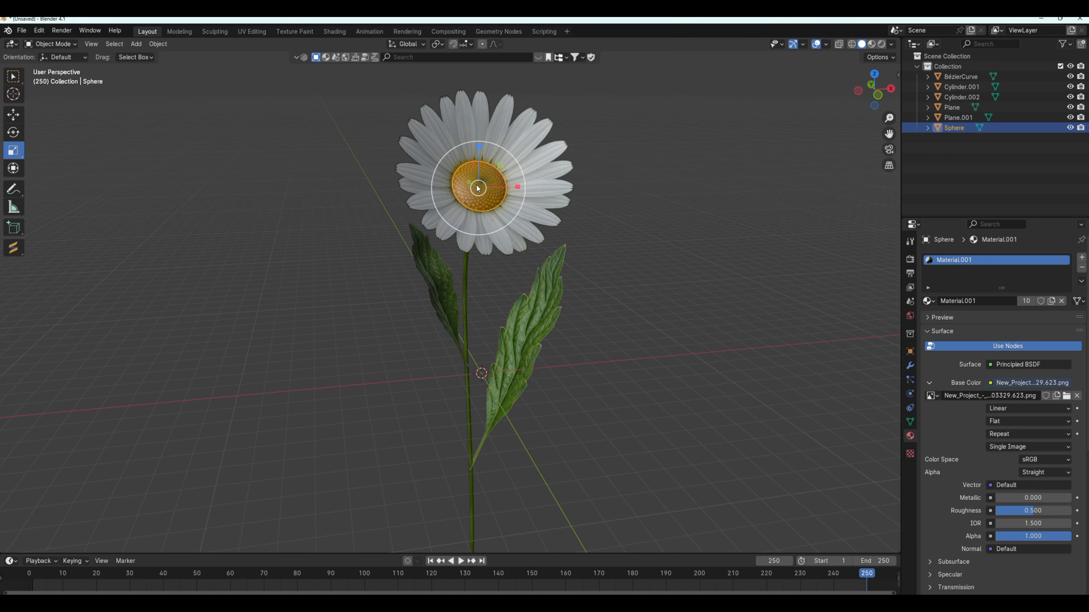
{"action": "left_click", "coordinate": [480, 243]}
{"action": "mouse_move", "coordinate": [537, 242]}
{"action": "middle_mouse_down"}
{"action": "mouse_move", "coordinate": [626, 230]}
{"action": "mouse_move", "coordinate": [546, 233]}
{"action": "middle_mouse_up"}
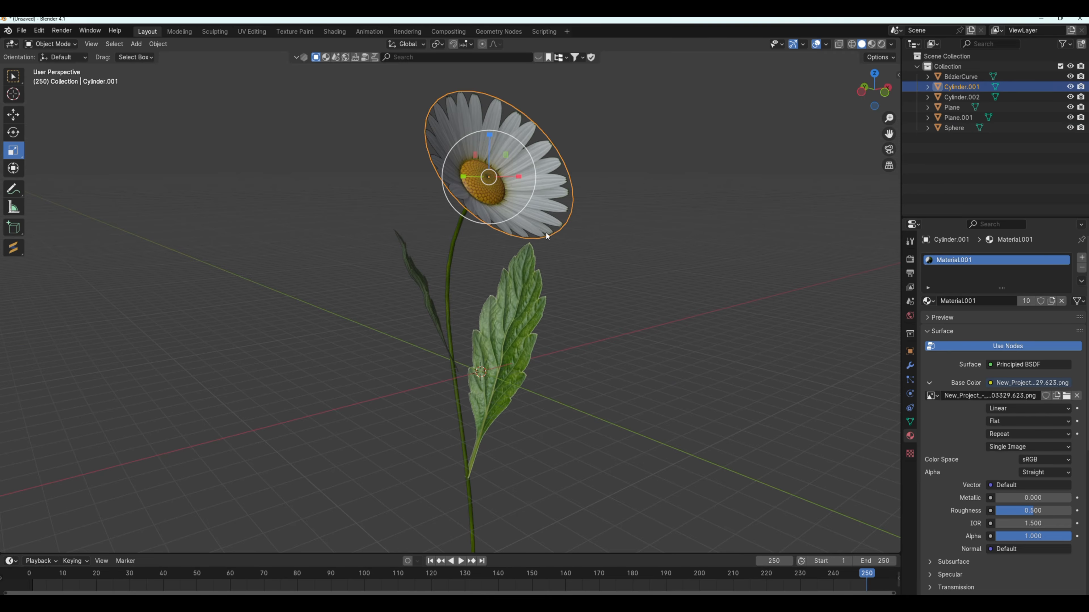
{"action": "left_click", "coordinate": [420, 280]}
{"action": "left_click", "coordinate": [500, 314], "text": "shift"}
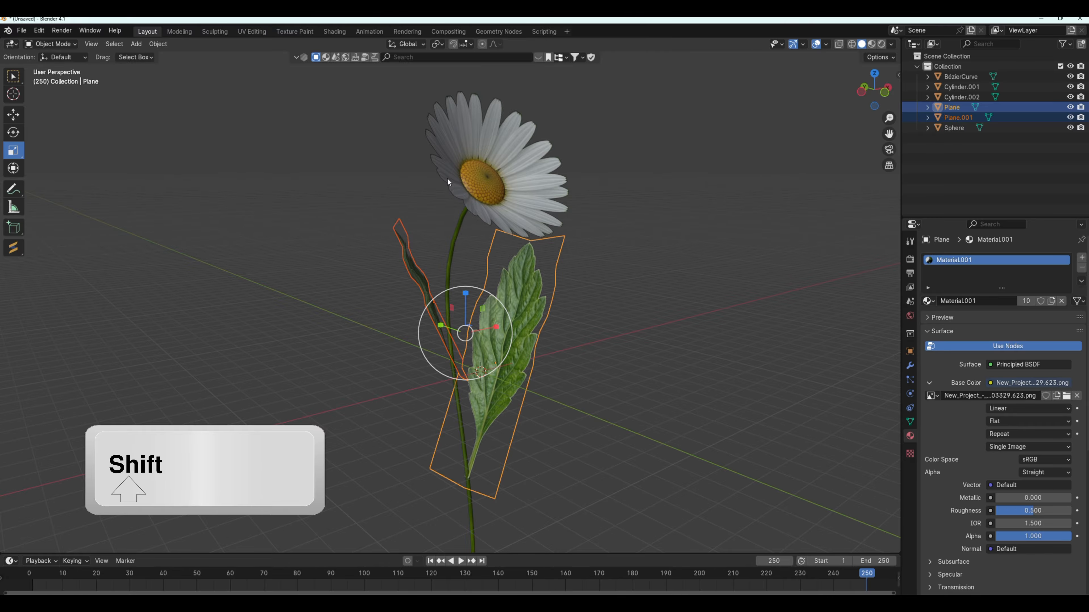
{"action": "left_click", "coordinate": [446, 131], "text": "shift"}
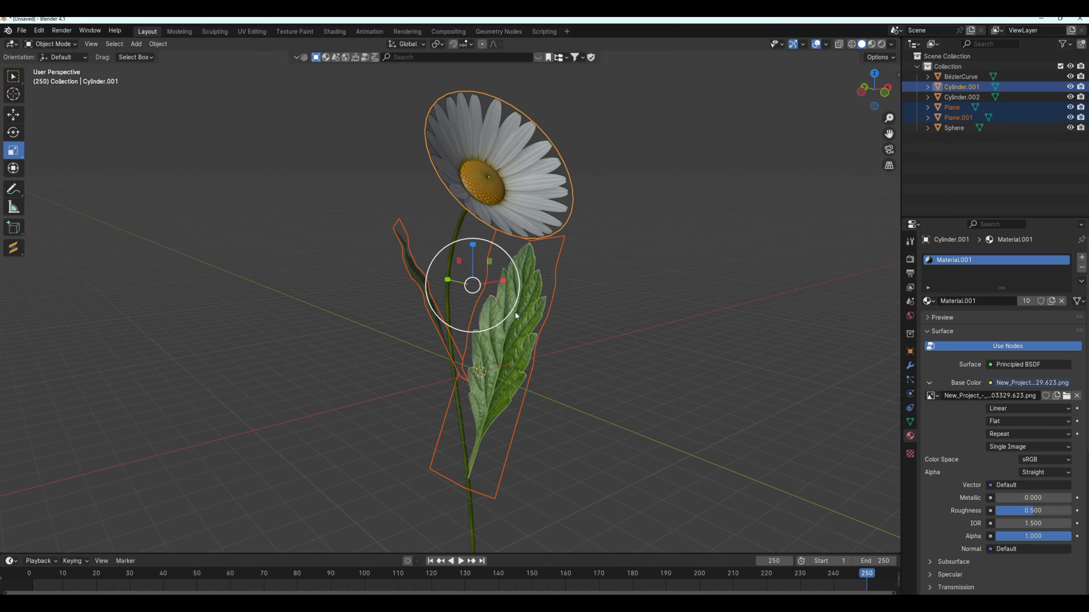
{"action": "right_click", "coordinate": [497, 338]}
{"action": "left_click", "coordinate": [496, 337]}
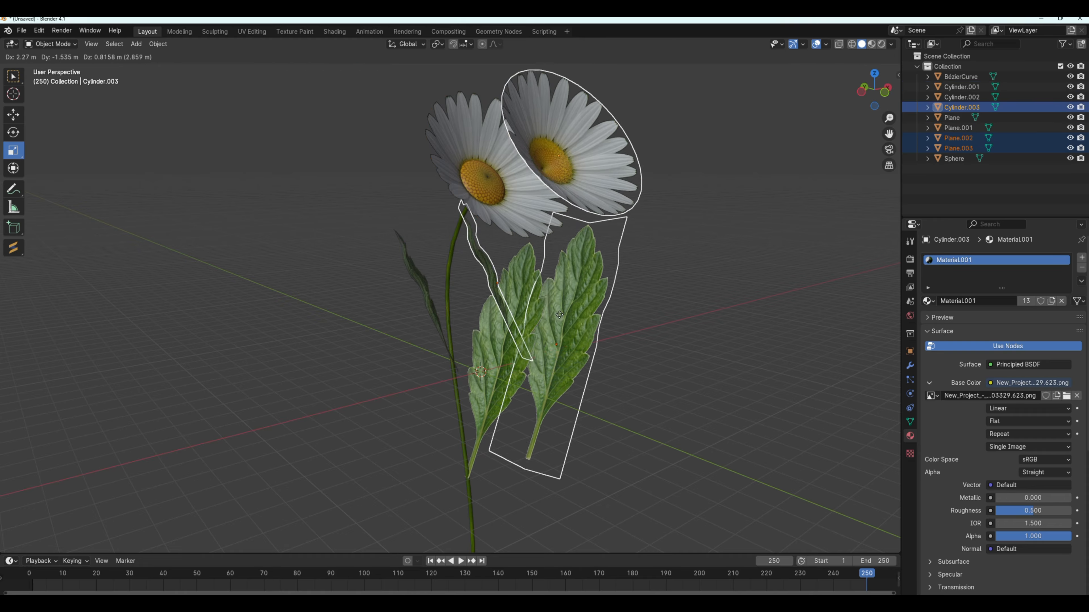
{"action": "key", "text": "Escape"}
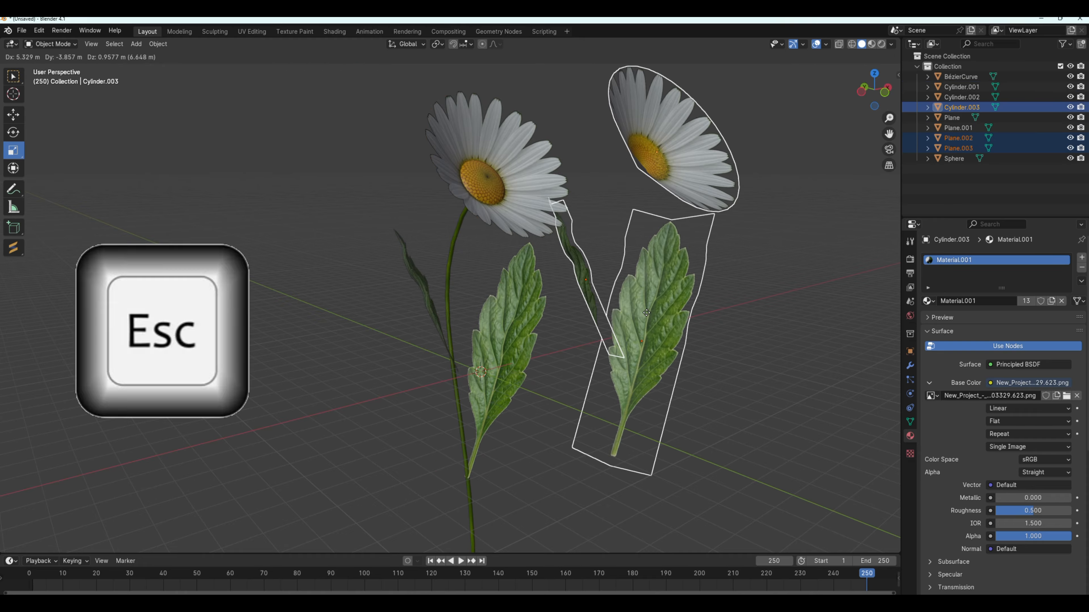
Flip the normals of all faces on the duplicated petals and leaves in Edit Mode, and return to Object Mode.
{"action": "left_click", "coordinate": [47, 45]}
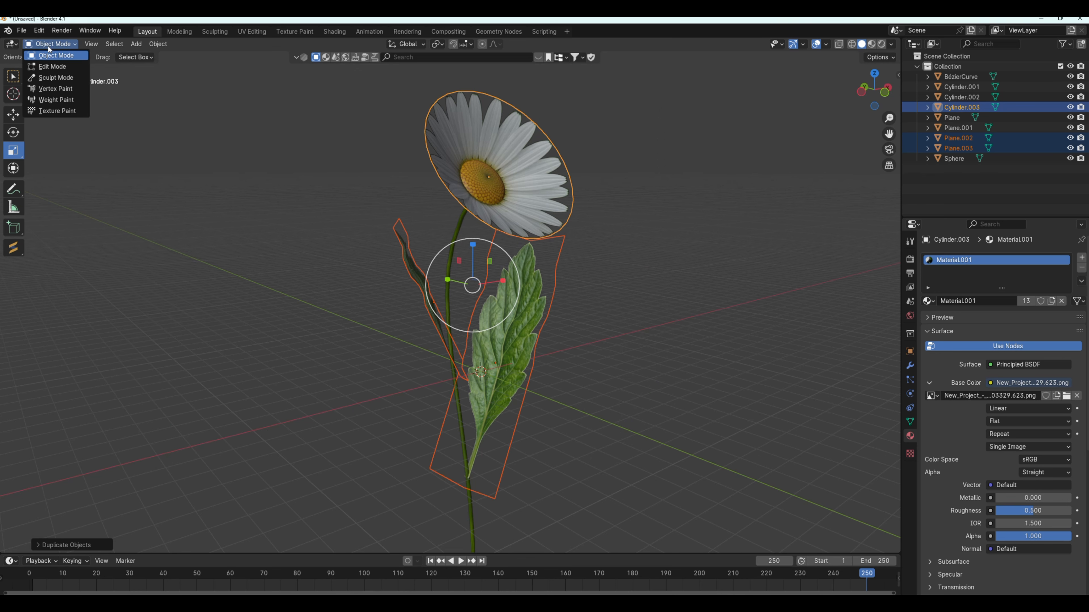
{"action": "left_click", "coordinate": [48, 65]}
{"action": "key", "text": "a"}
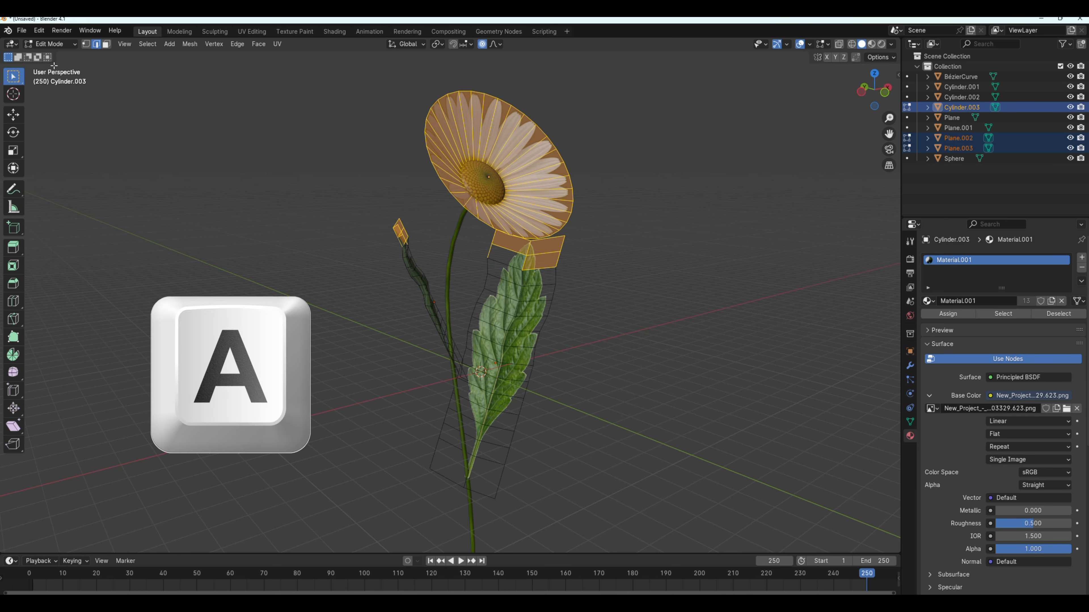
{"action": "key", "text": "a"}
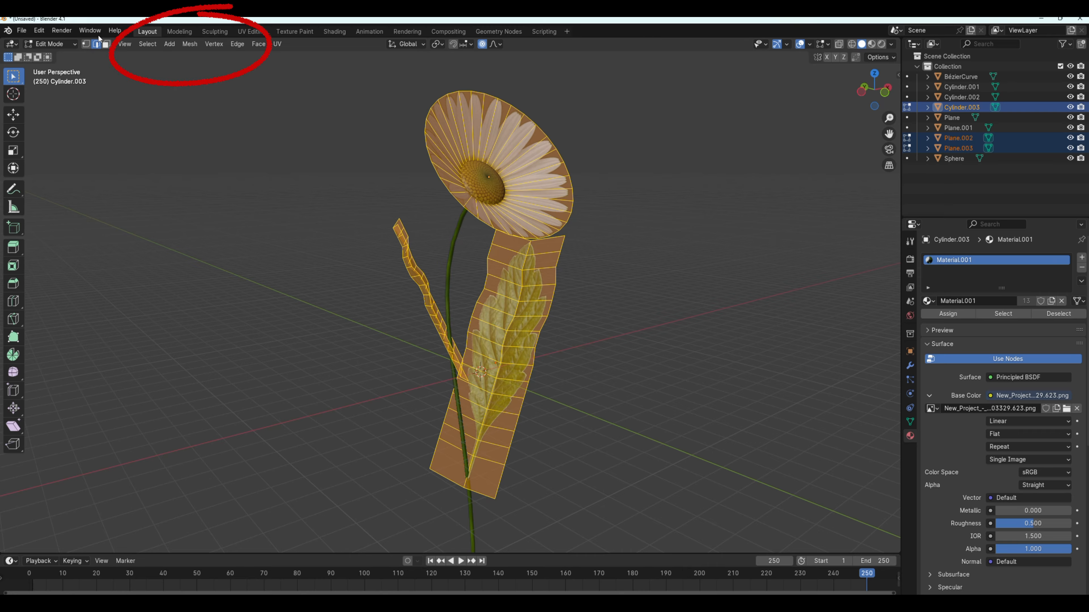
{"action": "left_click", "coordinate": [190, 43]}
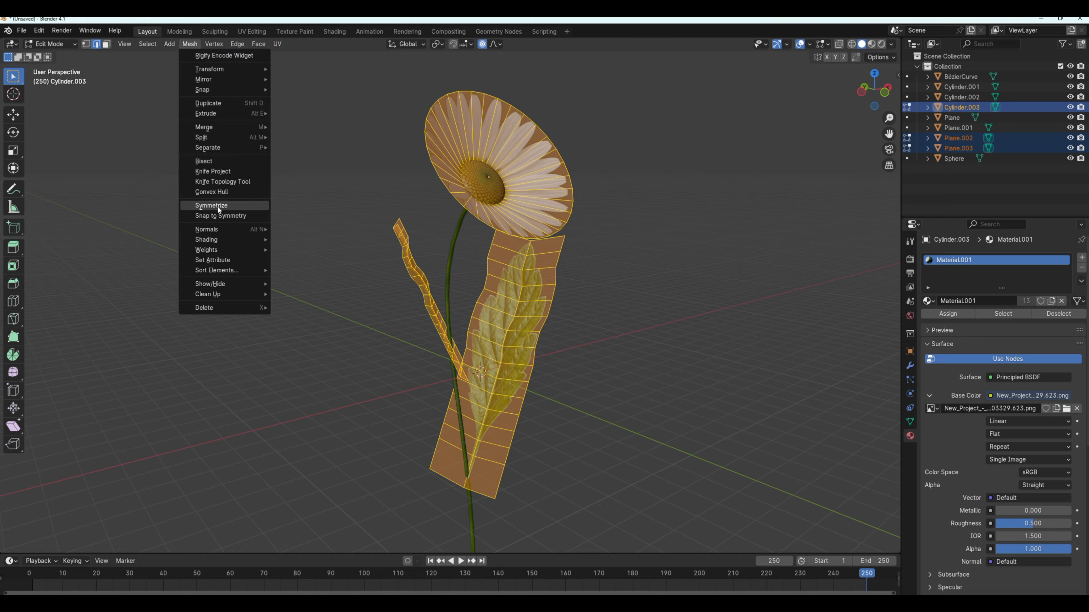
{"action": "mouse_move", "coordinate": [215, 229]}
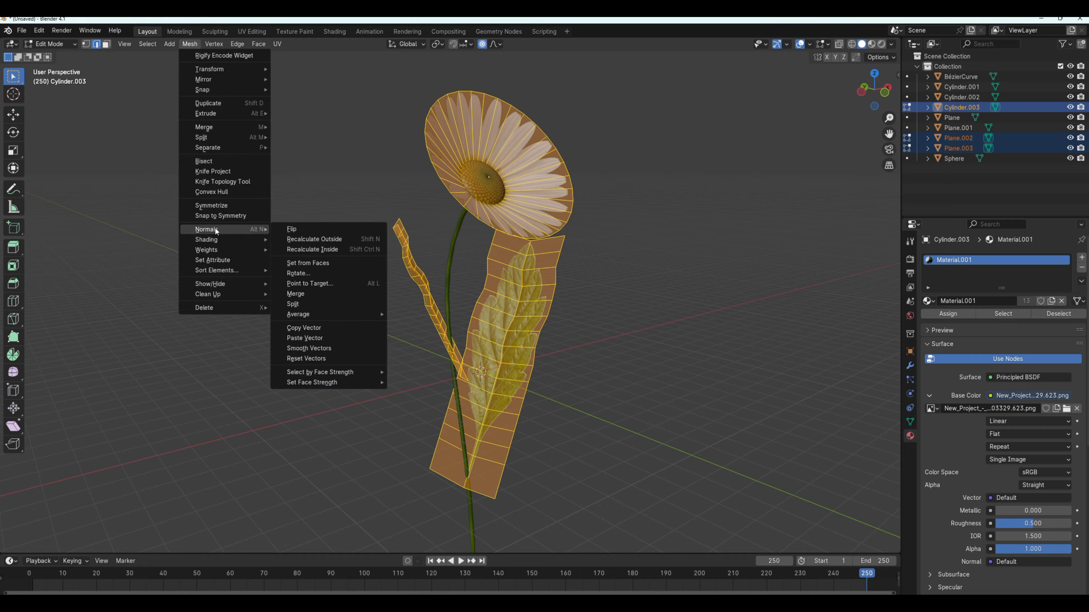
{"action": "left_click", "coordinate": [303, 228]}
{"action": "left_click", "coordinate": [50, 44]}
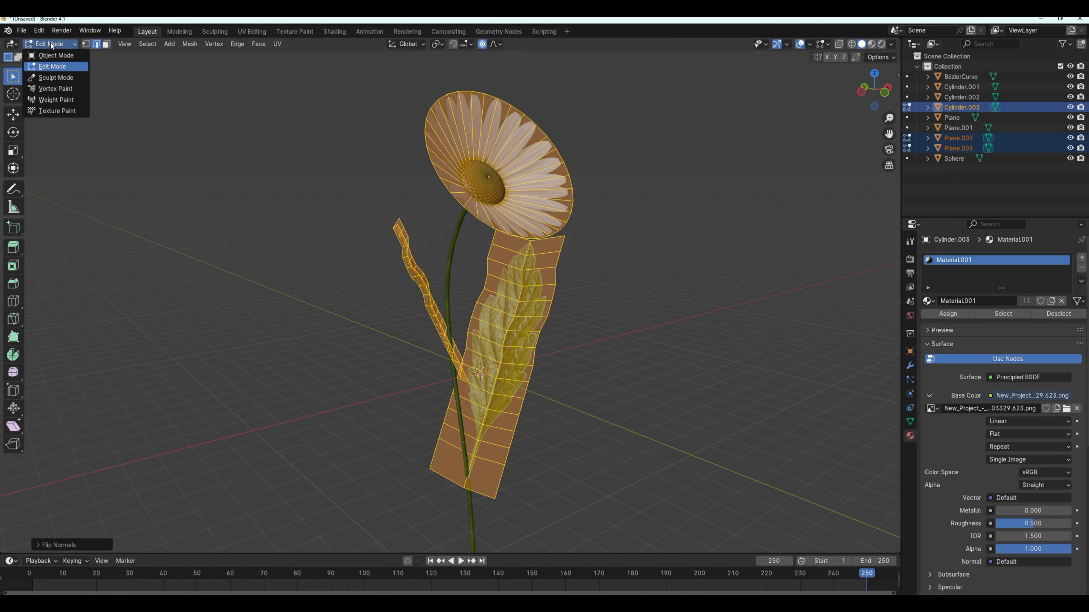
{"action": "left_click", "coordinate": [50, 55]}
Join the duplicated petals and leaves into a single object.
{"action": "middle_click_drag", "start_coordinate": [244, 219], "coordinate": [263, 239]}
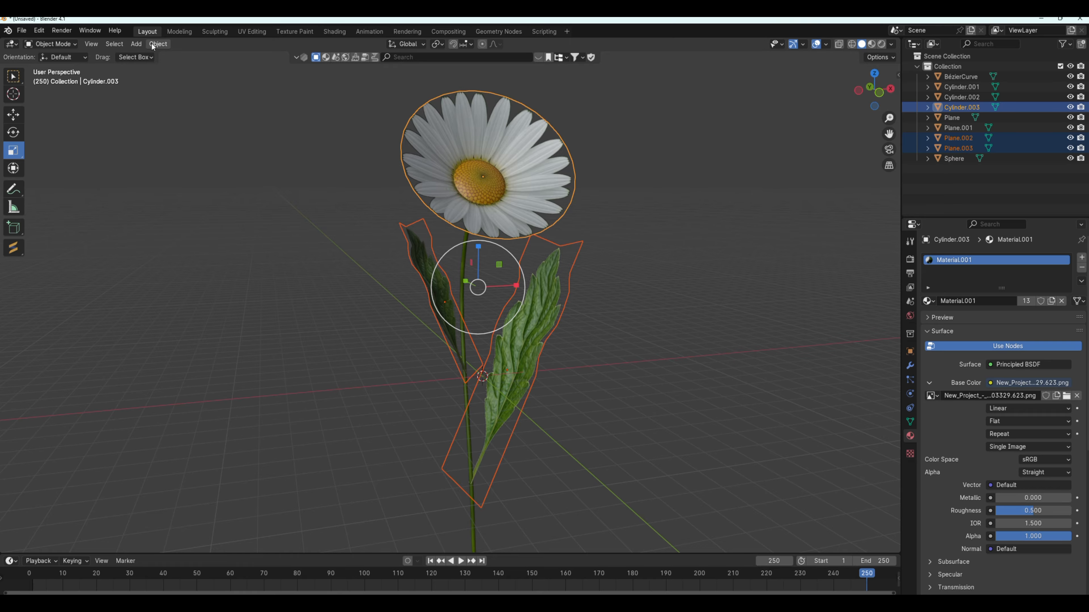
{"action": "left_click", "coordinate": [161, 45]}
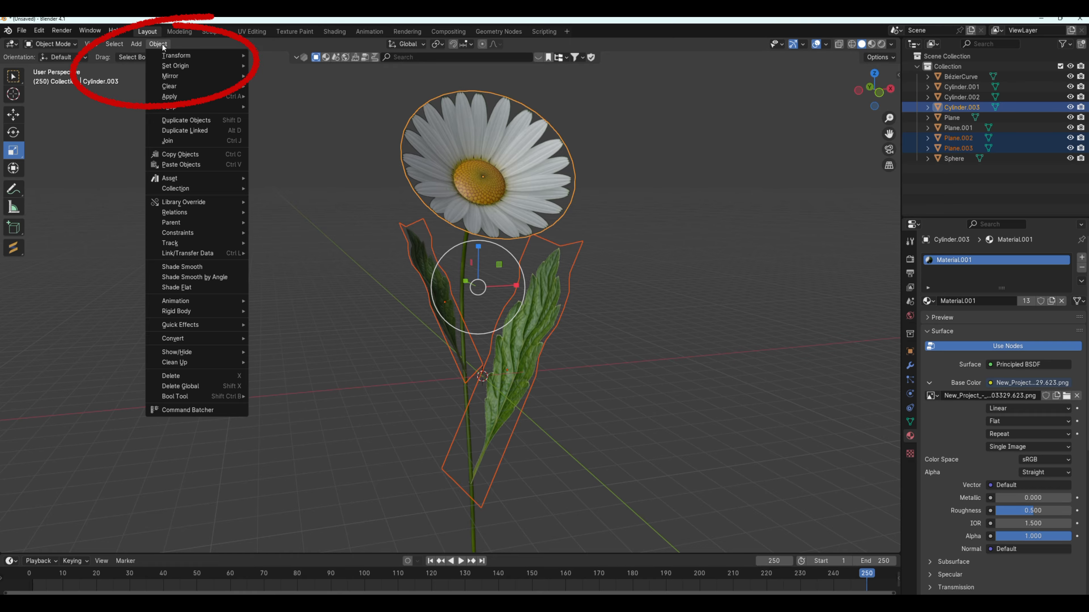
{"action": "left_click", "coordinate": [180, 141]}
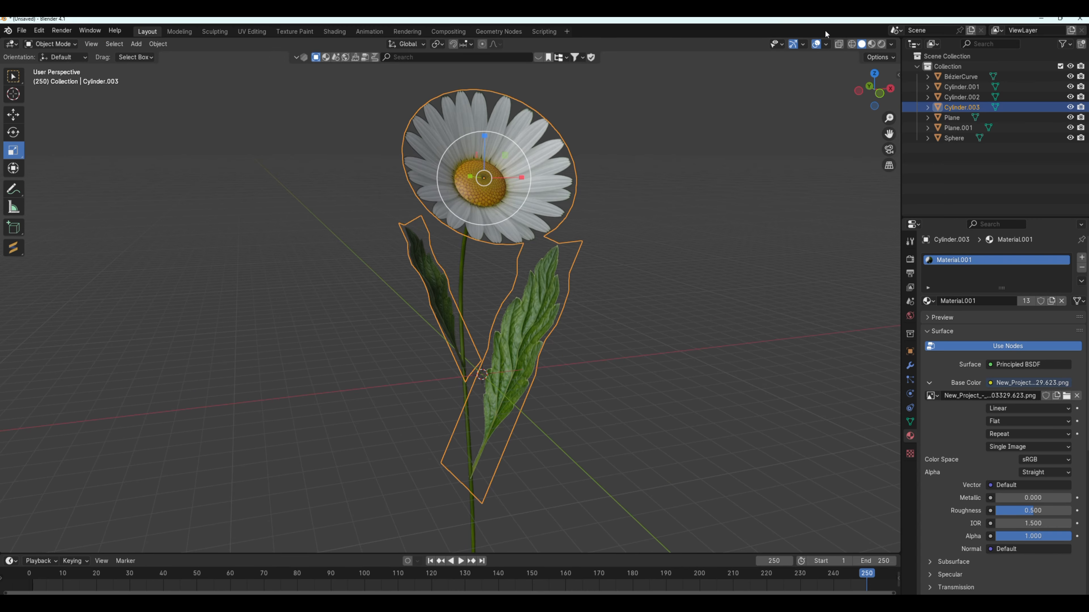
Check the daisy's normals with the Face Orientation overlay, and enable the Statistics overlay in the viewport.
{"action": "left_click", "coordinate": [826, 44]}
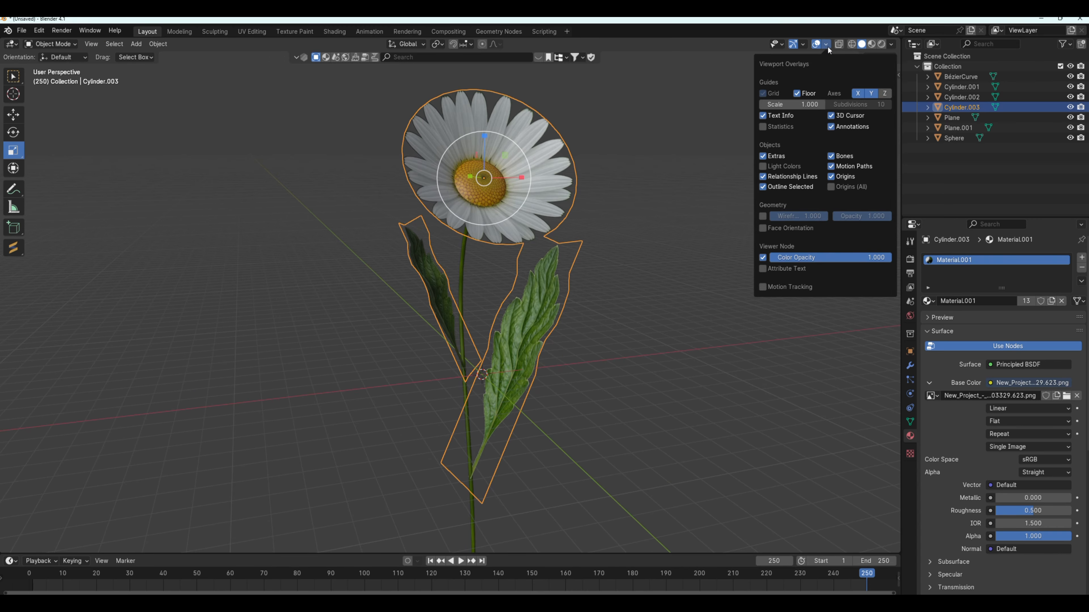
{"action": "left_click", "coordinate": [763, 228]}
{"action": "middle_click_drag", "start_coordinate": [631, 235], "coordinate": [459, 139]}
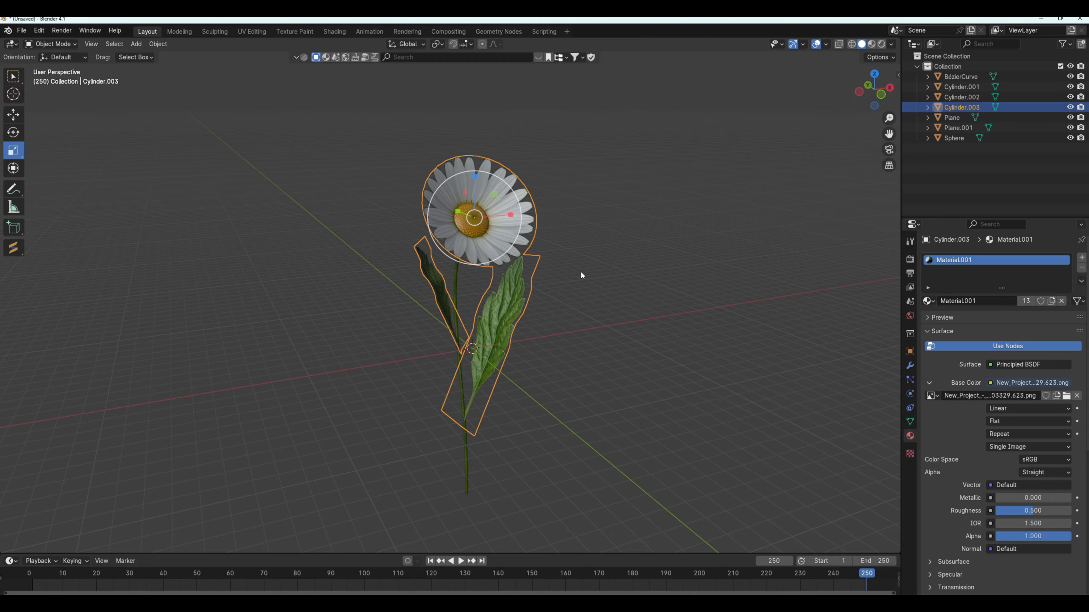
{"action": "middle_click_drag", "start_coordinate": [580, 270], "coordinate": [531, 306]}
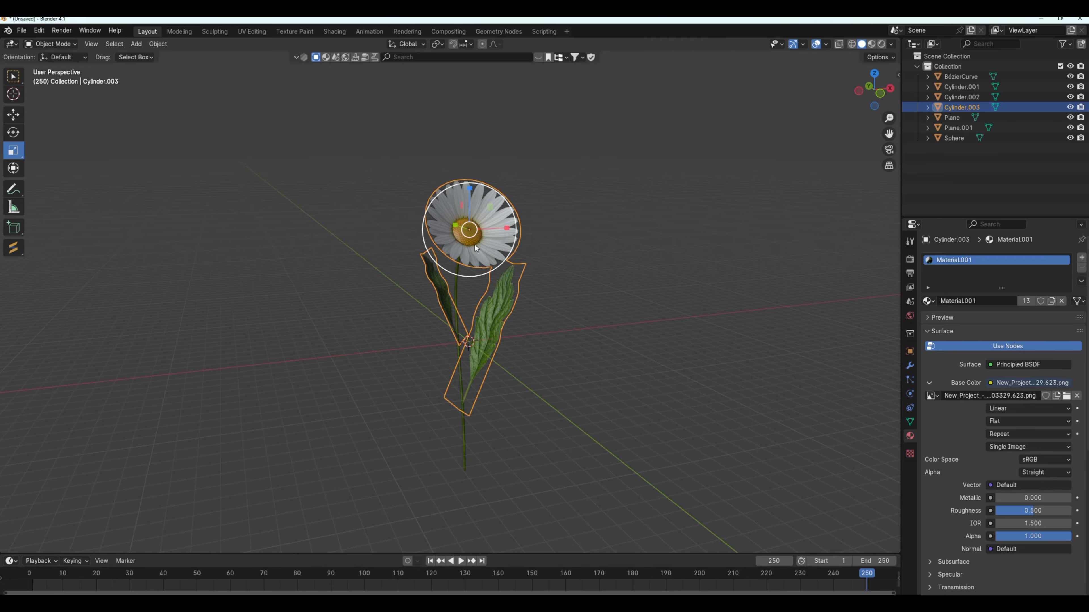
{"action": "left_click", "coordinate": [826, 45]}
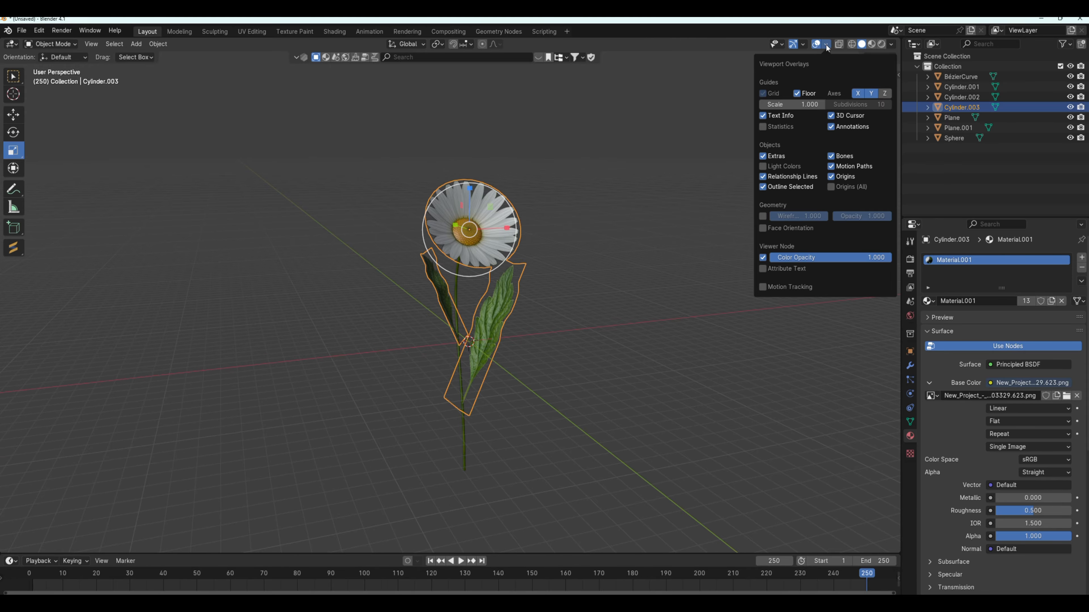
{"action": "left_click", "coordinate": [765, 127]}
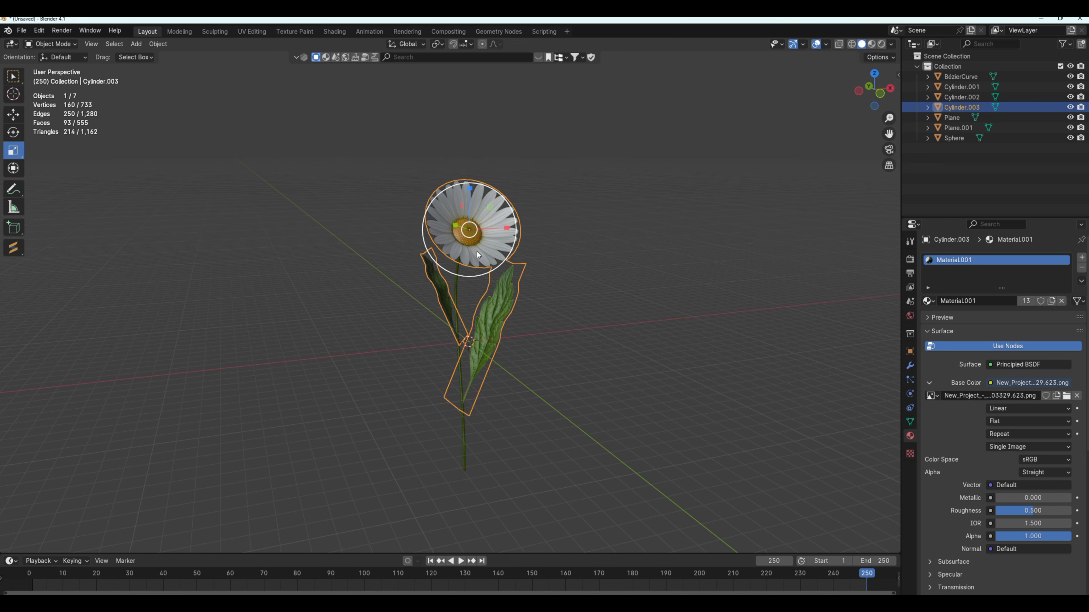
Select every object in the scene, join them all into one daisy mesh, and clear the selection.
{"action": "key", "text": "a"}
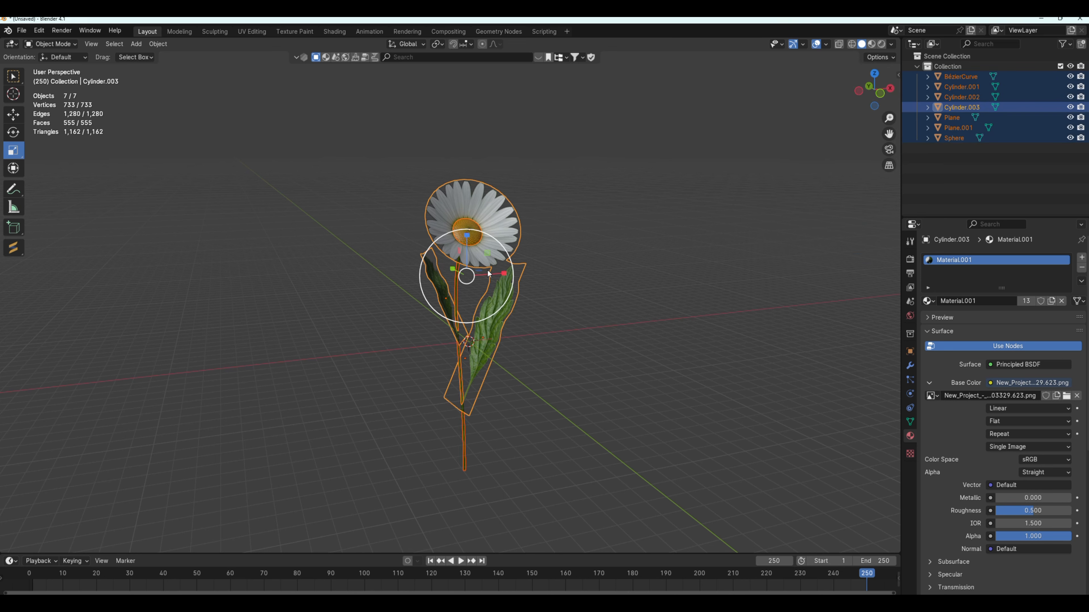
{"action": "middle_click_drag", "start_coordinate": [514, 317], "coordinate": [538, 318]}
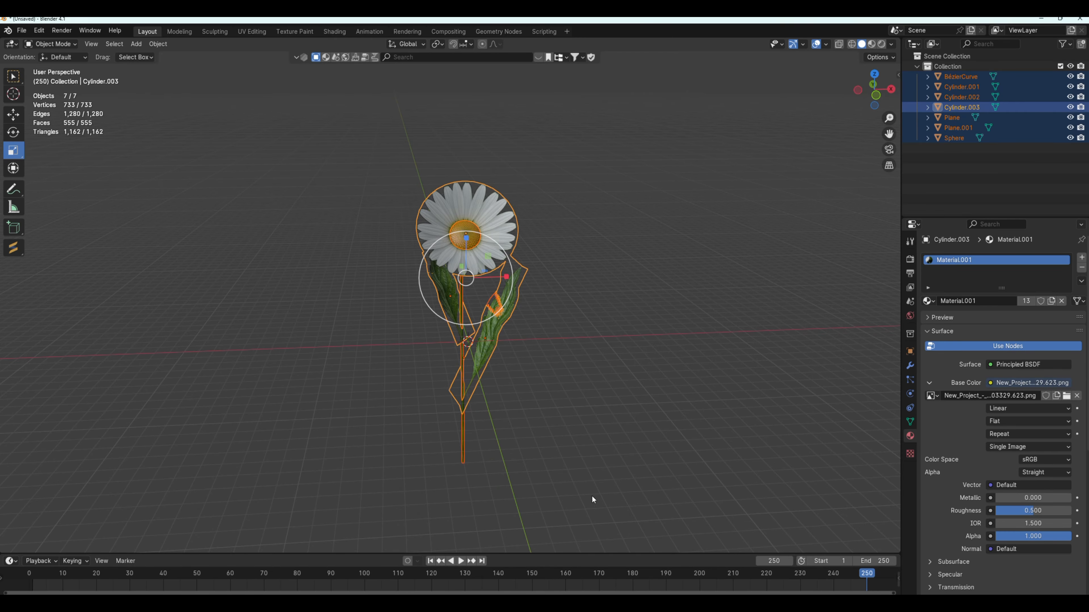
{"action": "left_click", "coordinate": [158, 44]}
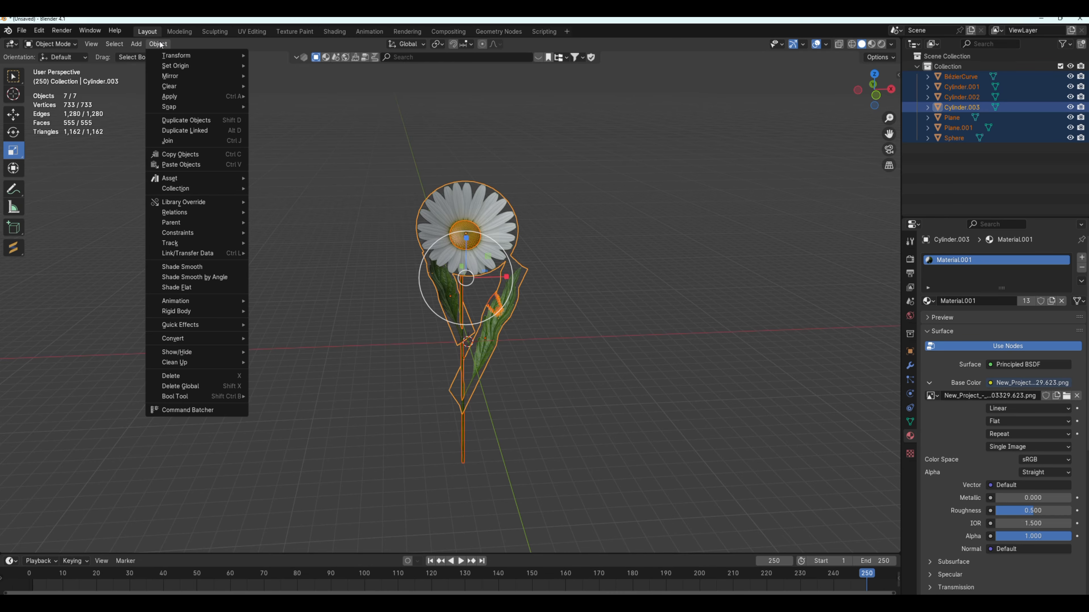
{"action": "left_click", "coordinate": [172, 141]}
{"action": "middle_click_drag", "start_coordinate": [368, 309], "coordinate": [529, 290]}
{"action": "scroll", "coordinate": [529, 291], "scroll_direction": "down", "scroll_amount": 1}
{"action": "scroll", "coordinate": [507, 253], "scroll_direction": "up", "scroll_amount": 5}
{"action": "mouse_move", "coordinate": [507, 253]}
{"action": "middle_mouse_down"}
{"action": "mouse_move", "coordinate": [426, 256]}
{"action": "mouse_move", "coordinate": [502, 261]}
{"action": "middle_mouse_up"}
{"action": "left_click", "coordinate": [426, 255]}
{"action": "scroll", "coordinate": [483, 335], "scroll_direction": "down", "scroll_amount": 5}
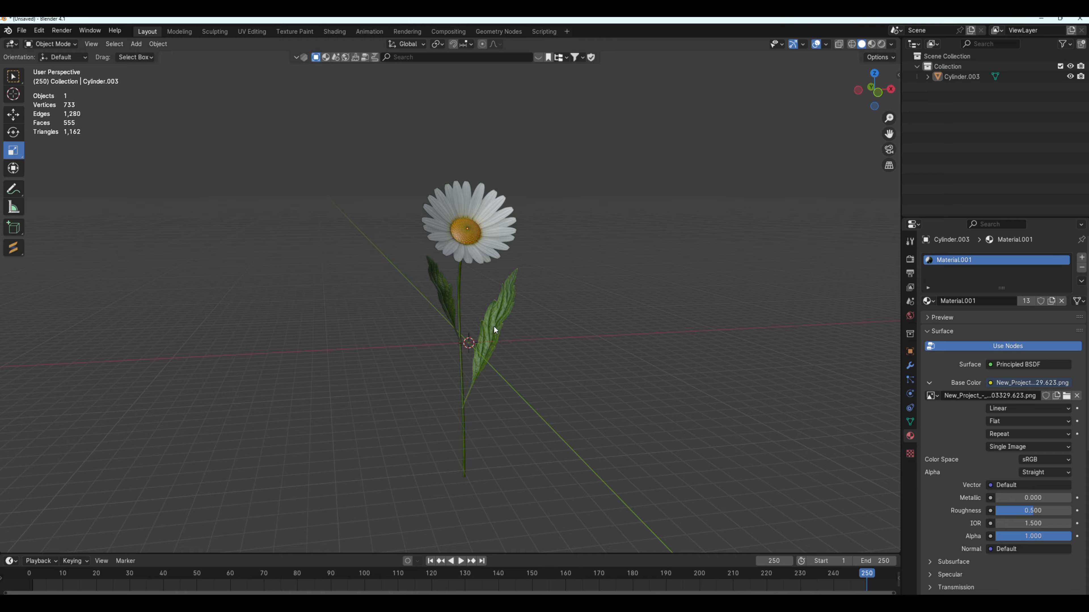